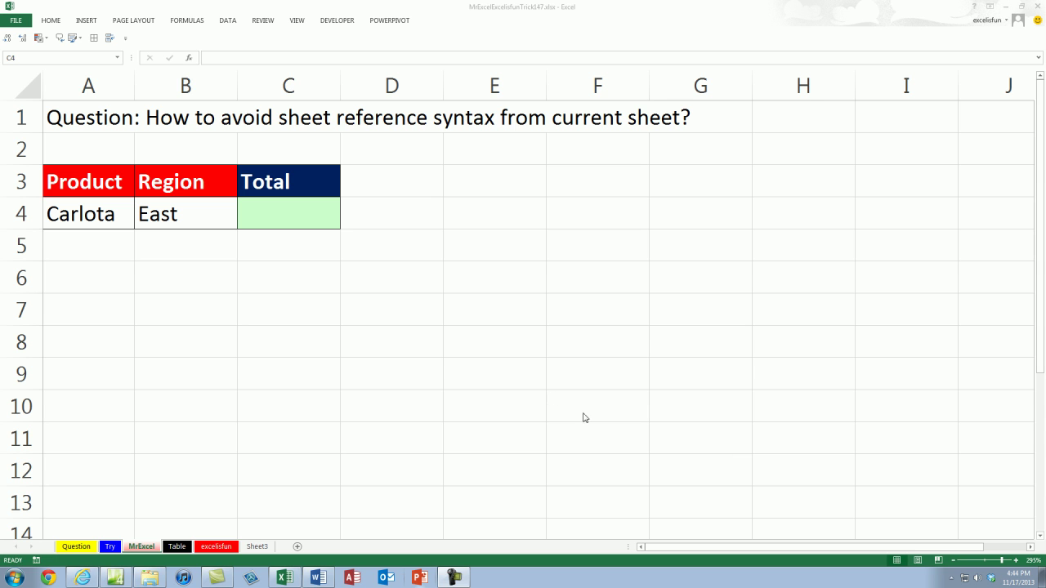
From Total cell C4, switch to the Table sheet and jump to the top of the Region column
left_click(283, 218)
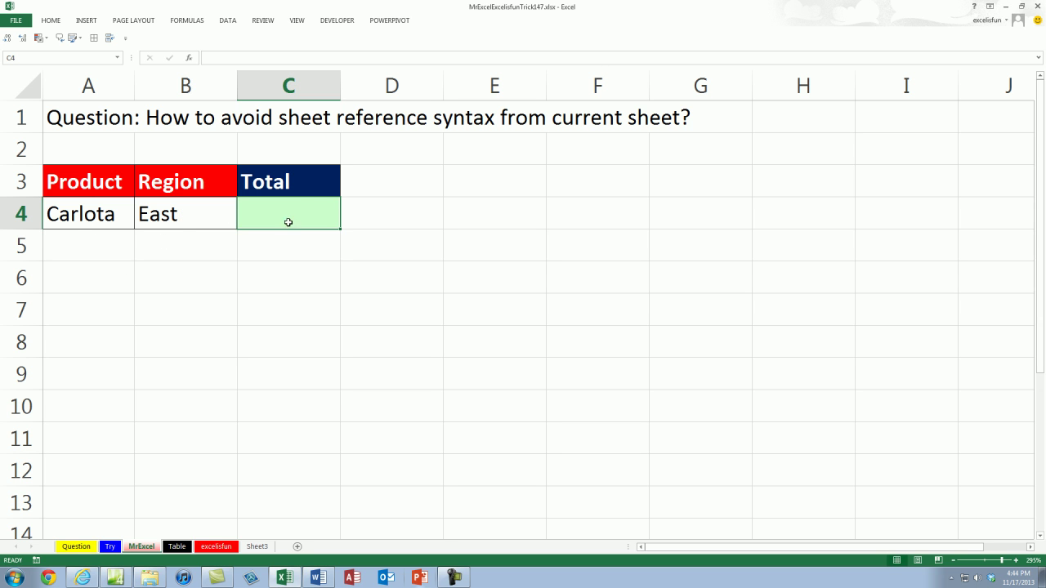
left_click(177, 547)
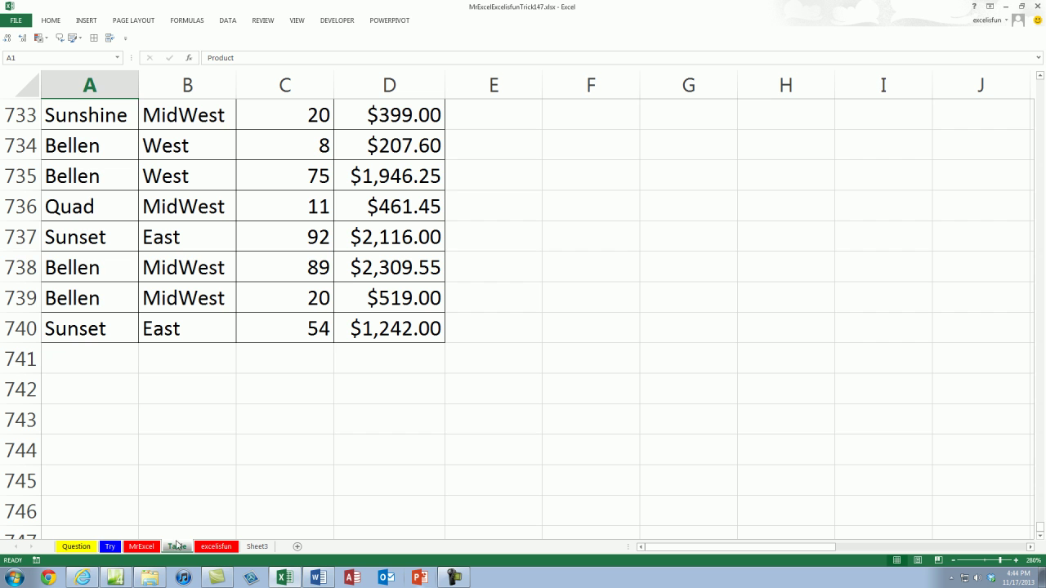
left_click(195, 260)
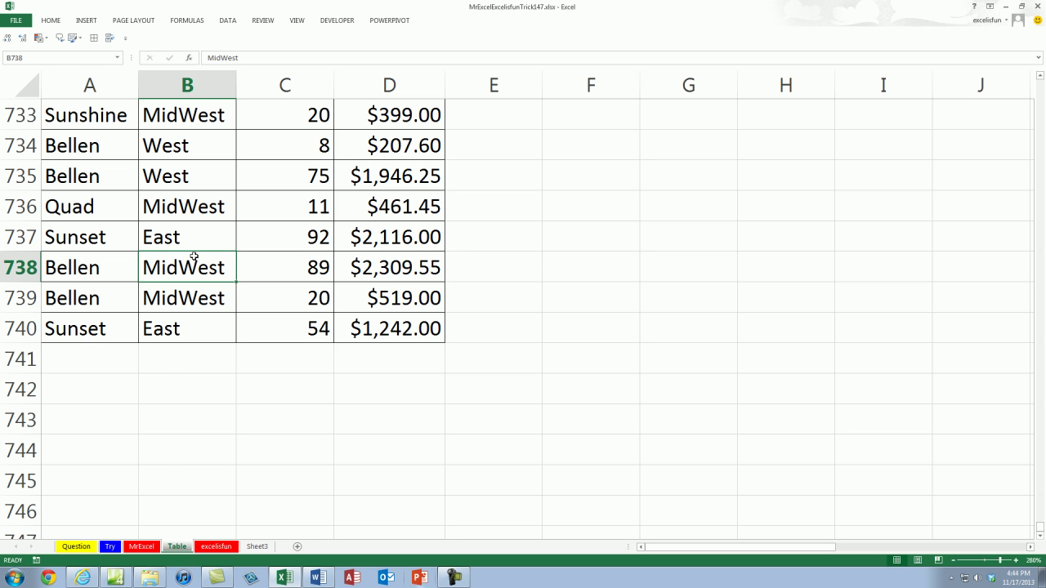
key("ctrl+Up")
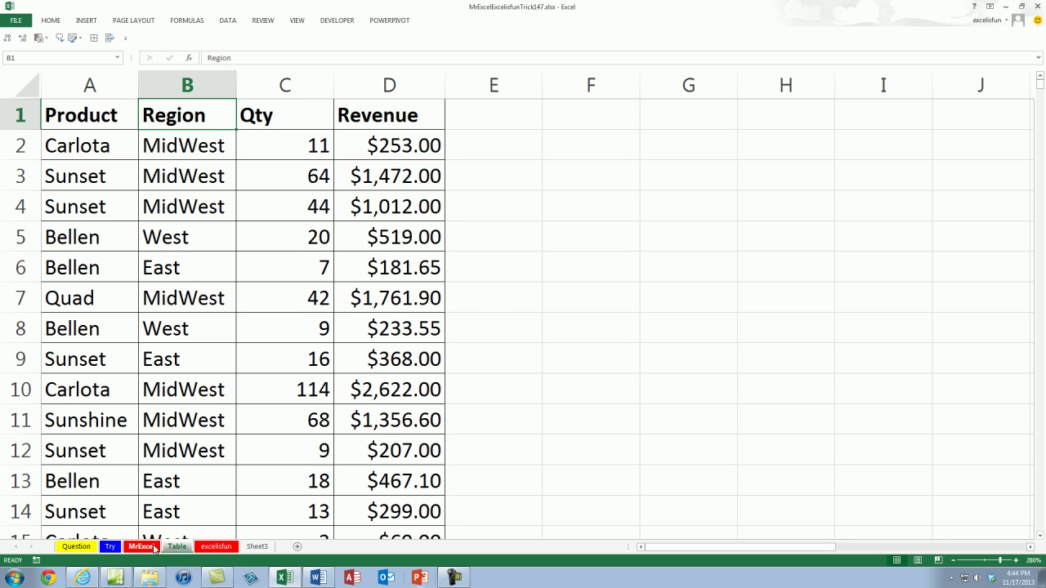
In C4, begin =SUMIFS( with Table!D2:D740 as the sum range, then cancel it with Esc
left_click(137, 547)
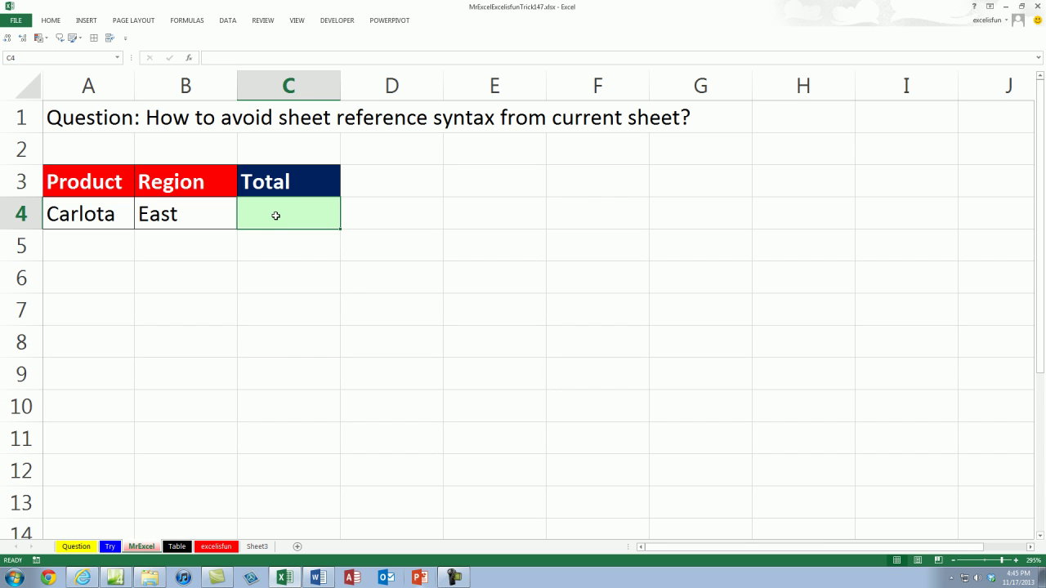
type("=SUMIFS(")
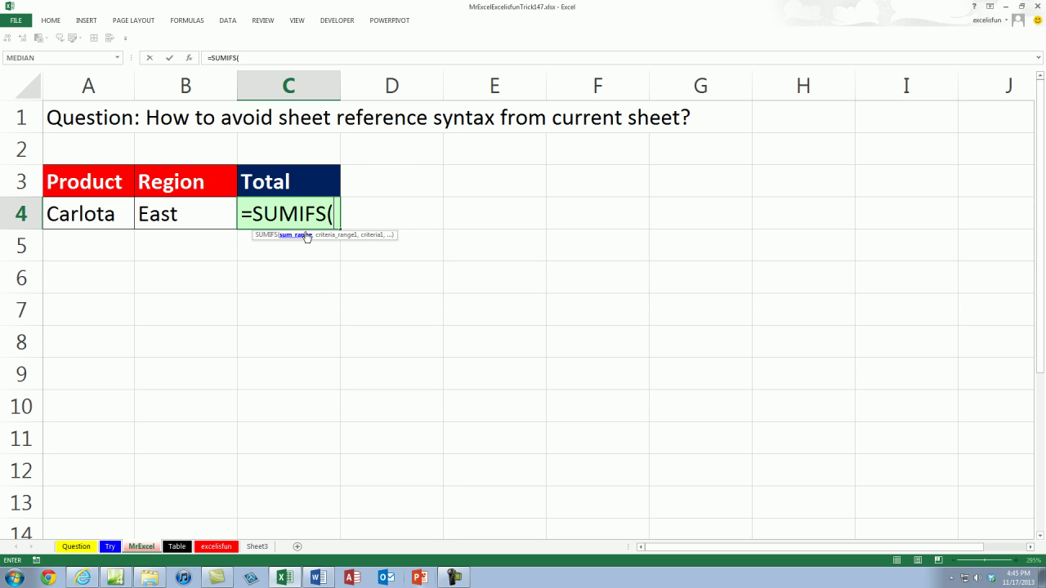
left_click(181, 547)
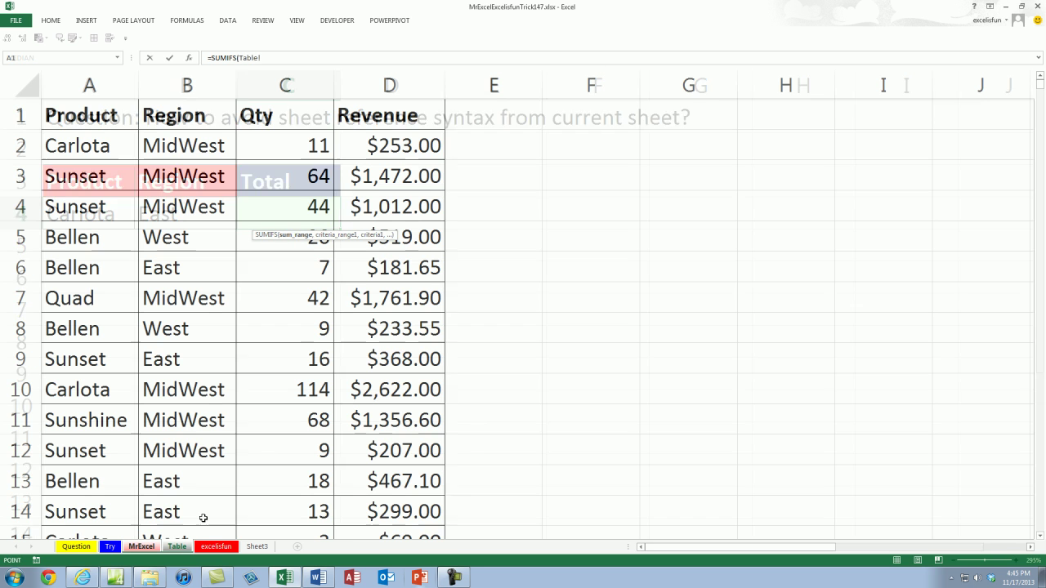
left_click(413, 144)
key("ctrl+shift+Down")
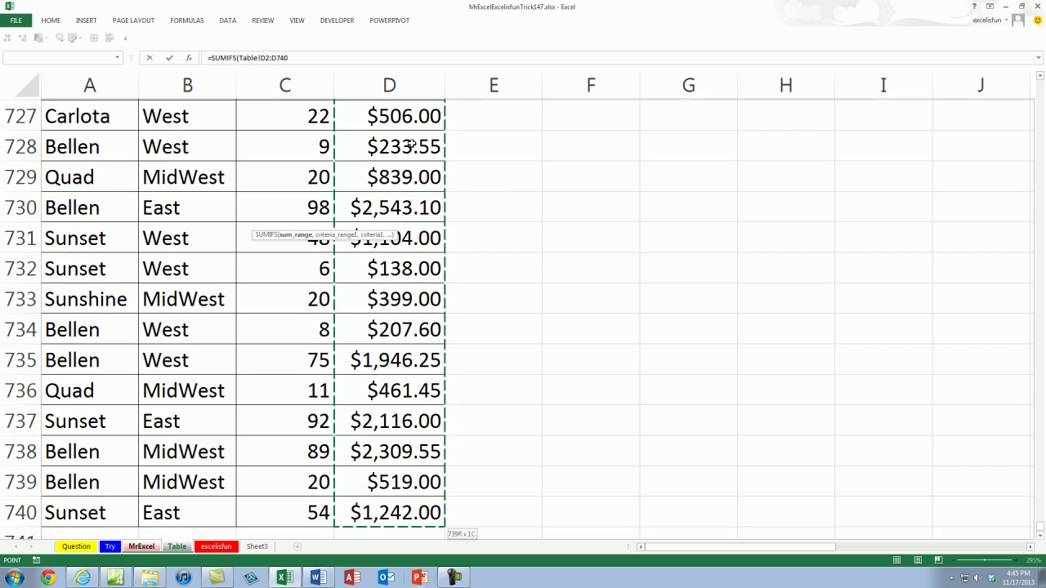
type(",")
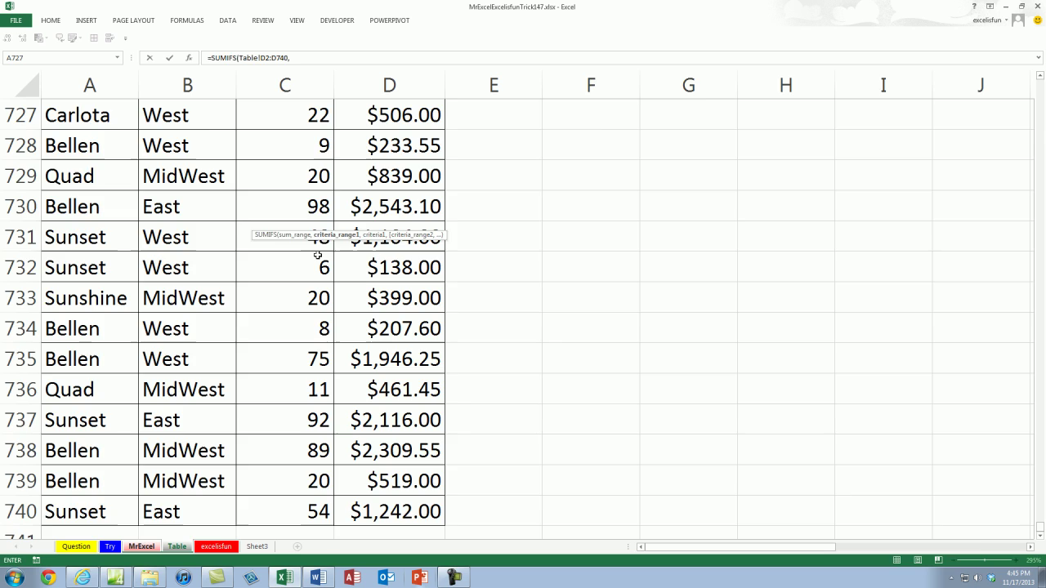
key("Escape")
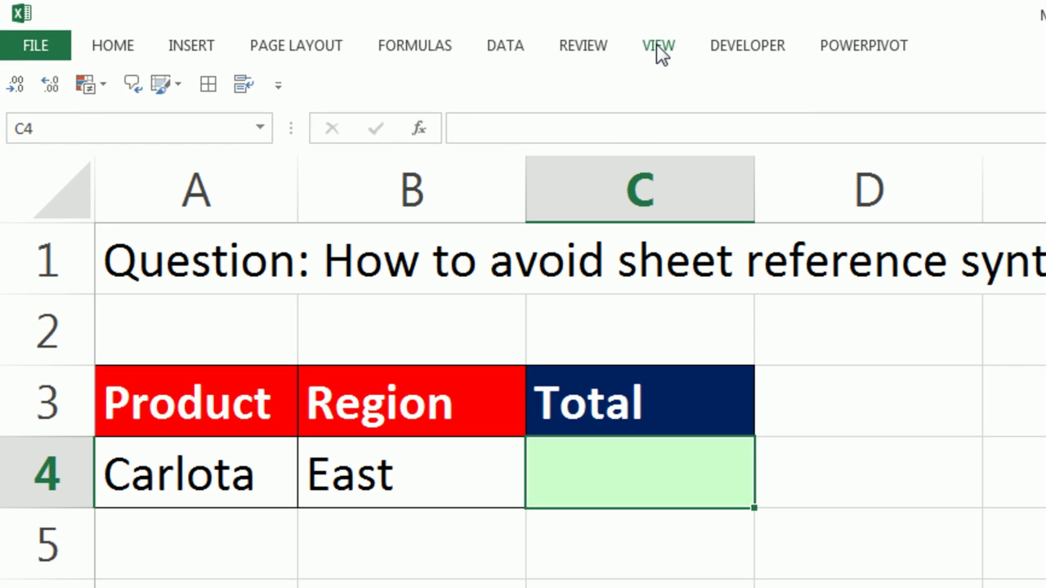
Tile the two workbook windows vertically with Arrange All
left_click(501, 37)
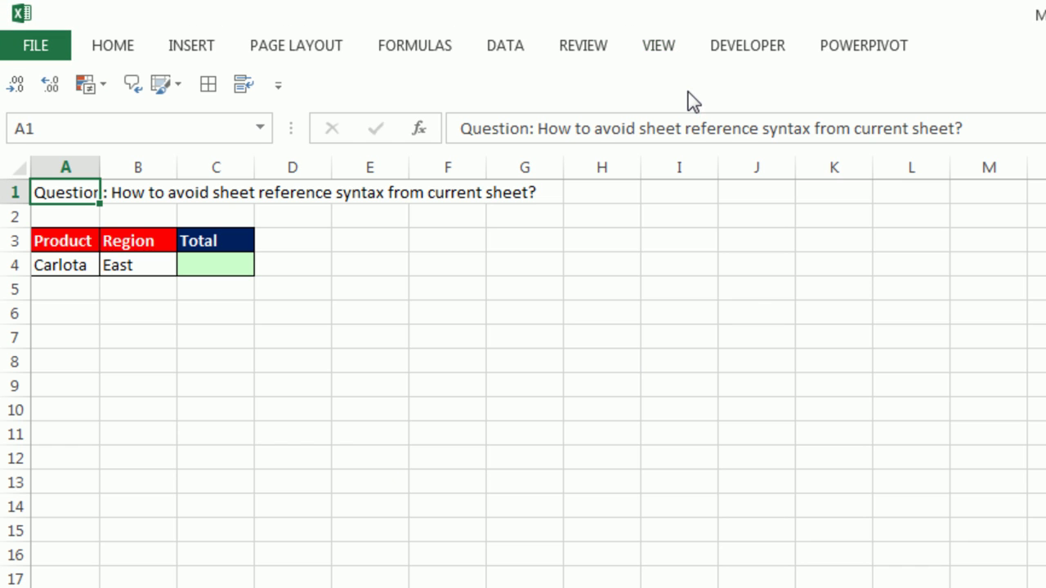
left_click(663, 48)
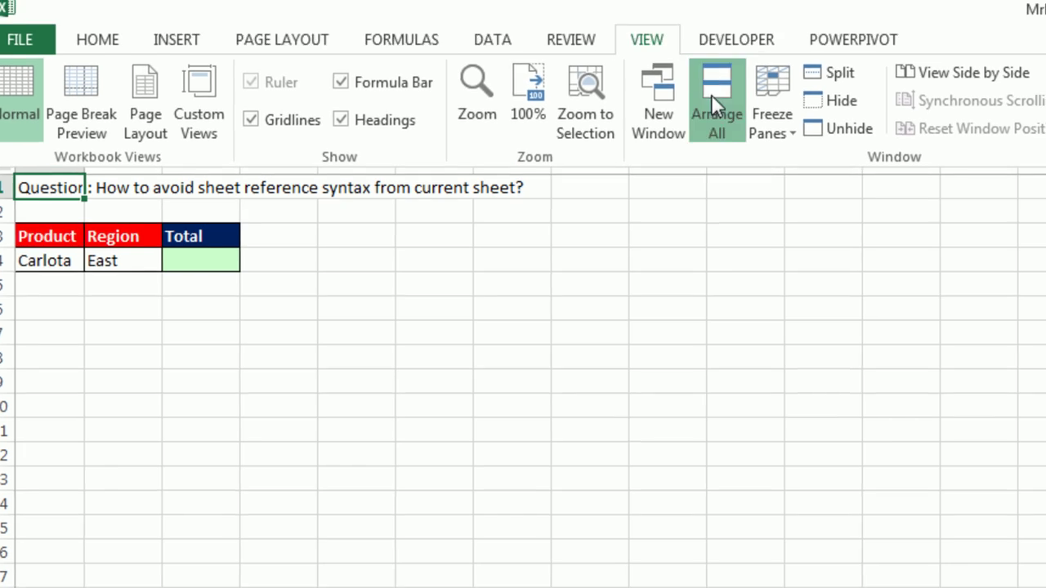
left_click(726, 100)
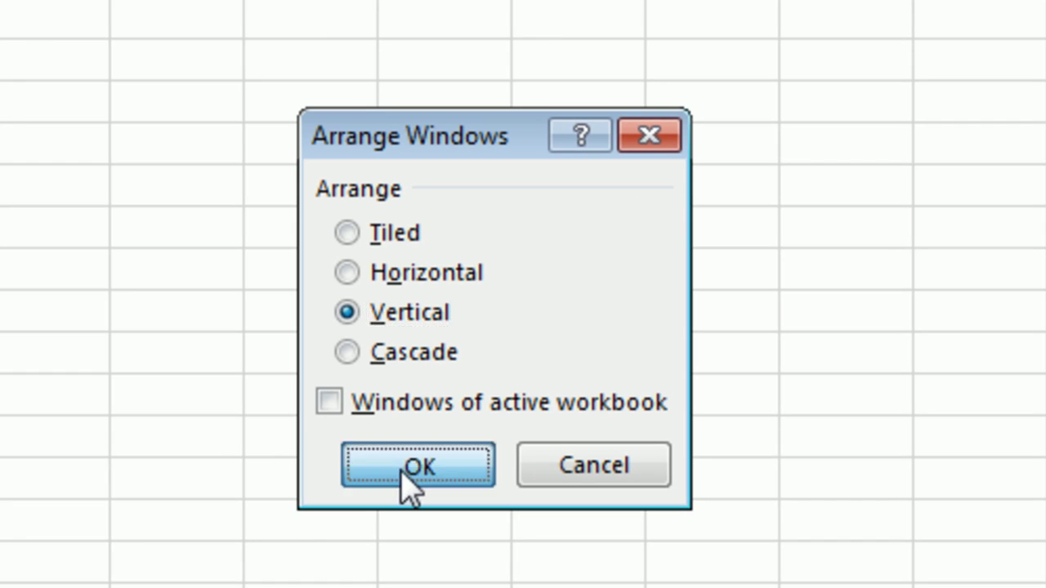
left_click(404, 467)
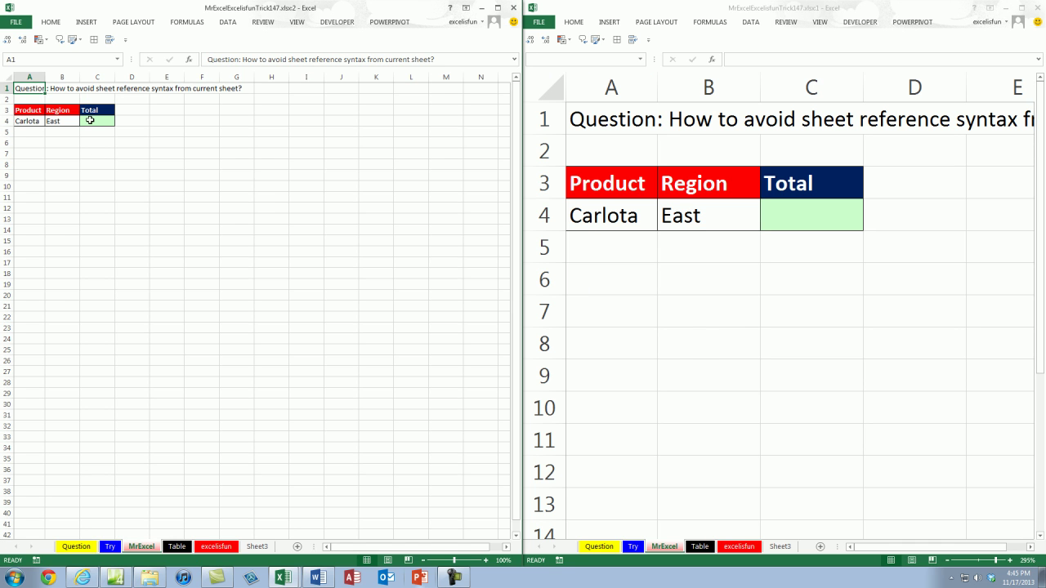
Show the Table sheet's top rows in the right-hand window
left_click(711, 549)
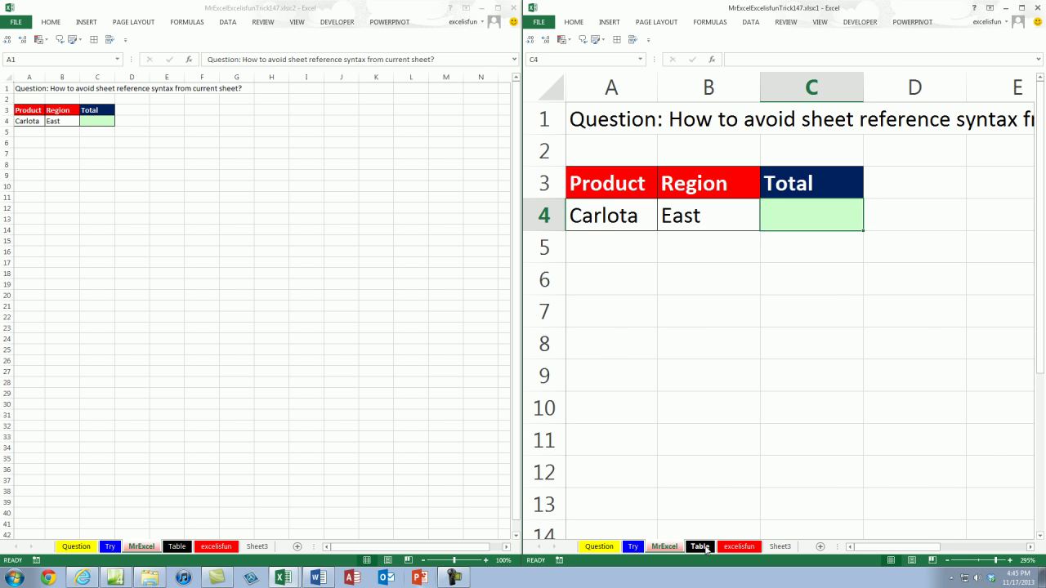
left_click(701, 547)
scroll(730, 316, "up", 12)
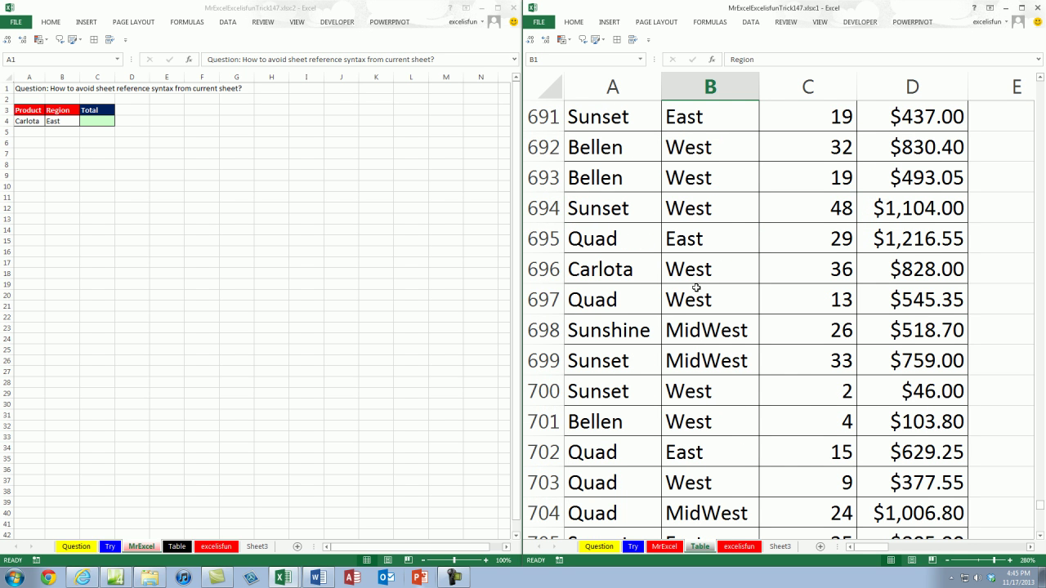
left_click(696, 287)
key("ctrl+Up")
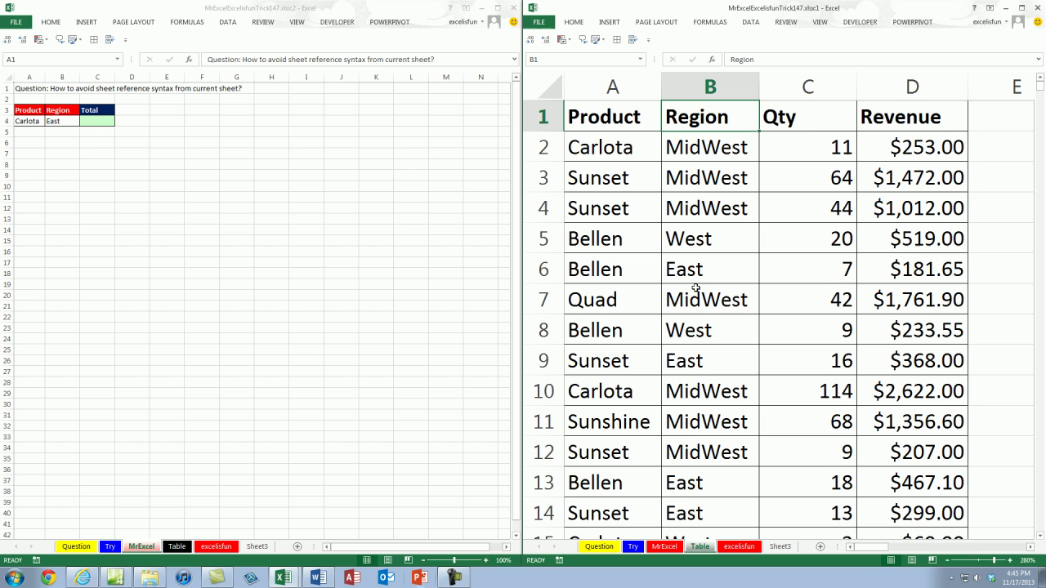
In C4 start =sumifs( with Table!D2:D740 as the sum range
left_click(95, 121)
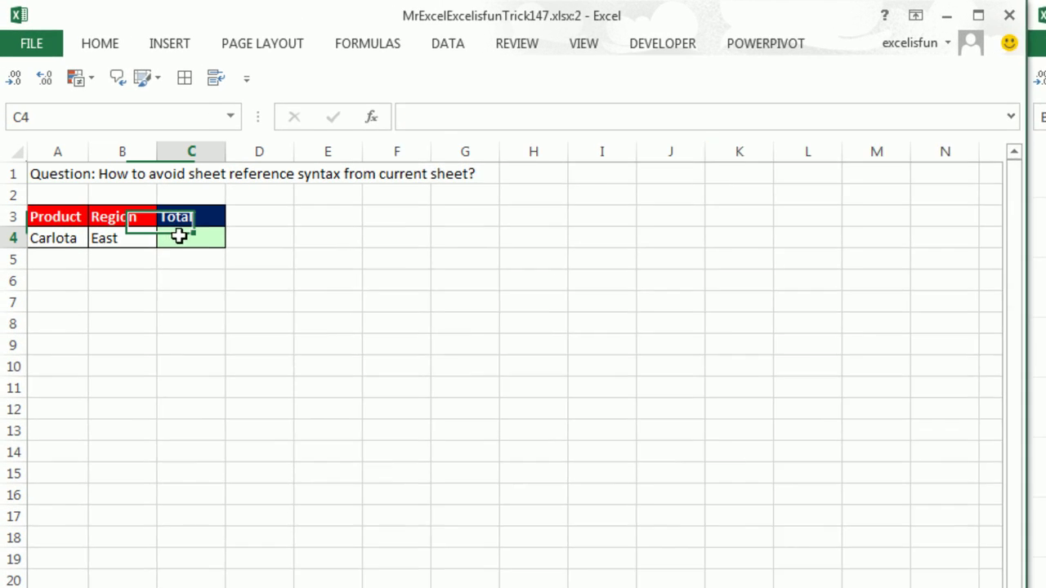
type("=sumifs(")
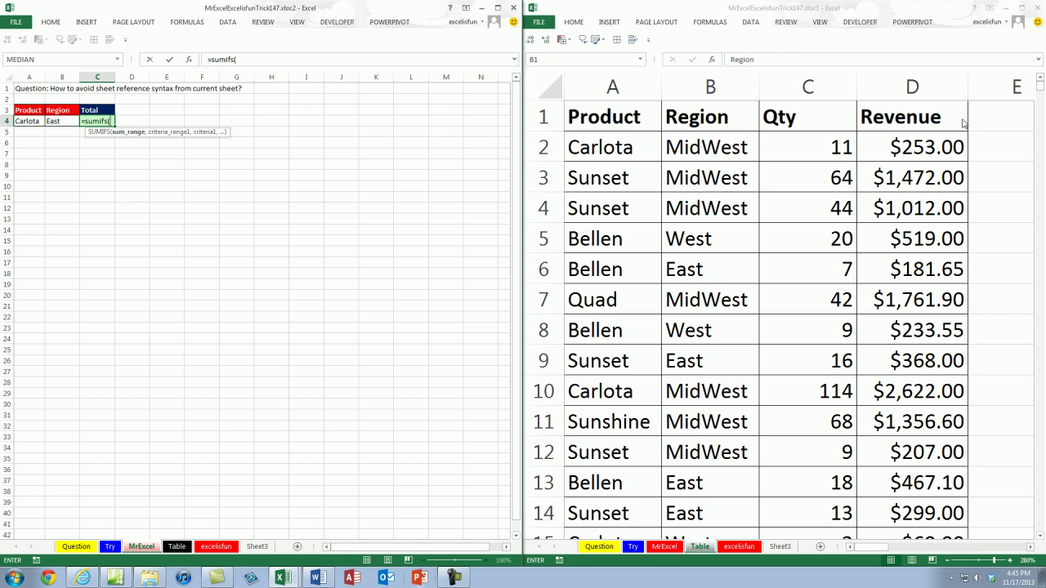
left_click(938, 148)
left_click(927, 147)
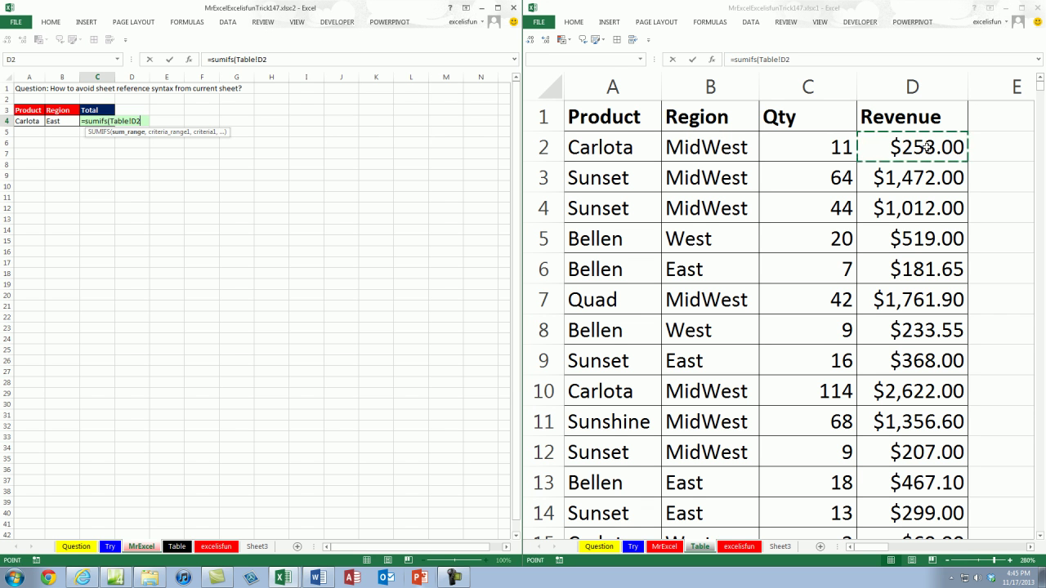
key("ctrl+shift+Down")
type(",")
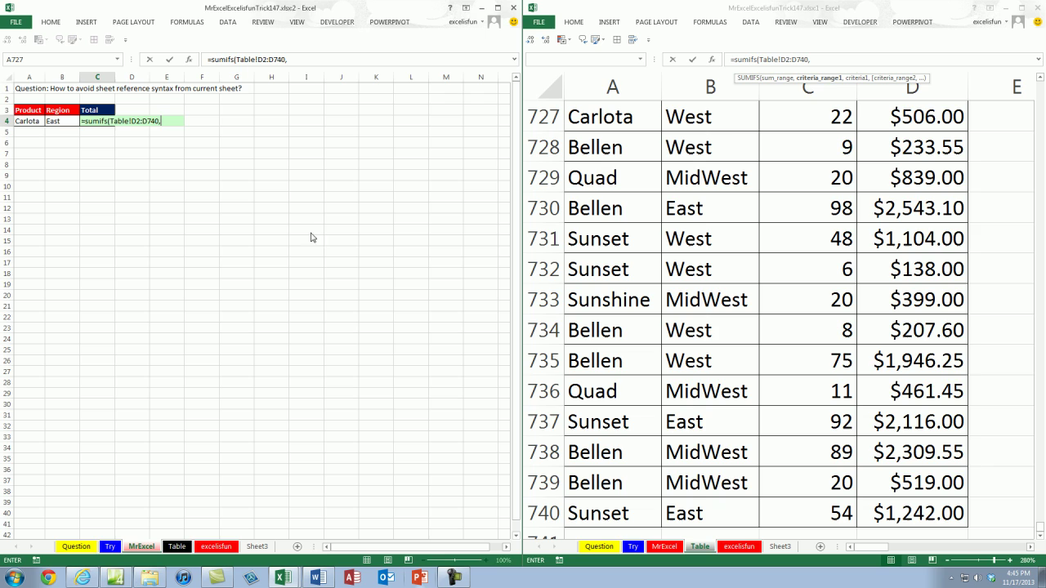
Add the Product criteria range Table!A2:A740 matching Carlota in A4
left_click(723, 169)
key("ctrl+Up")
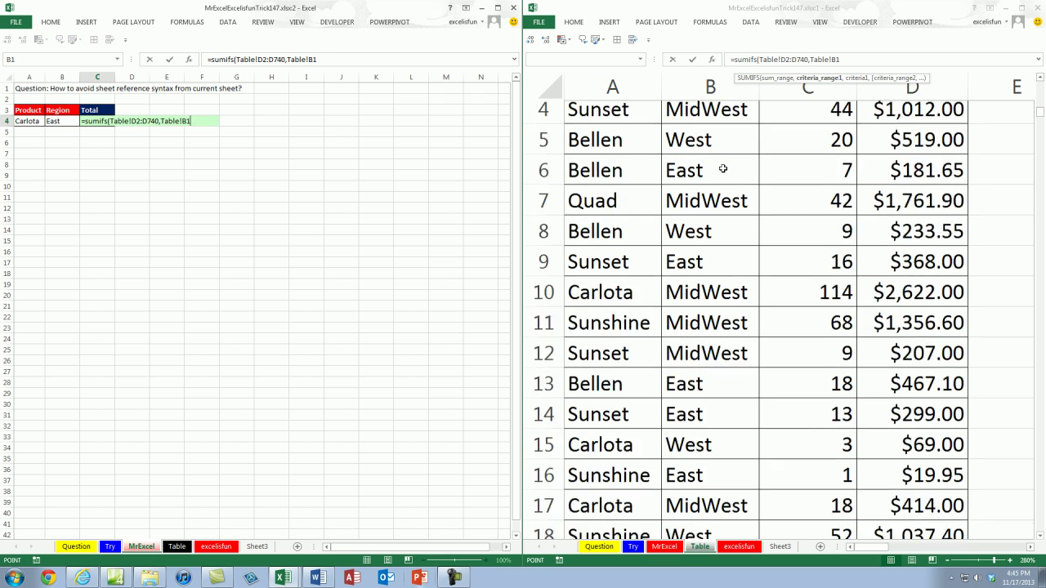
key("Left")
key("Down")
key("ctrl+shift+Down")
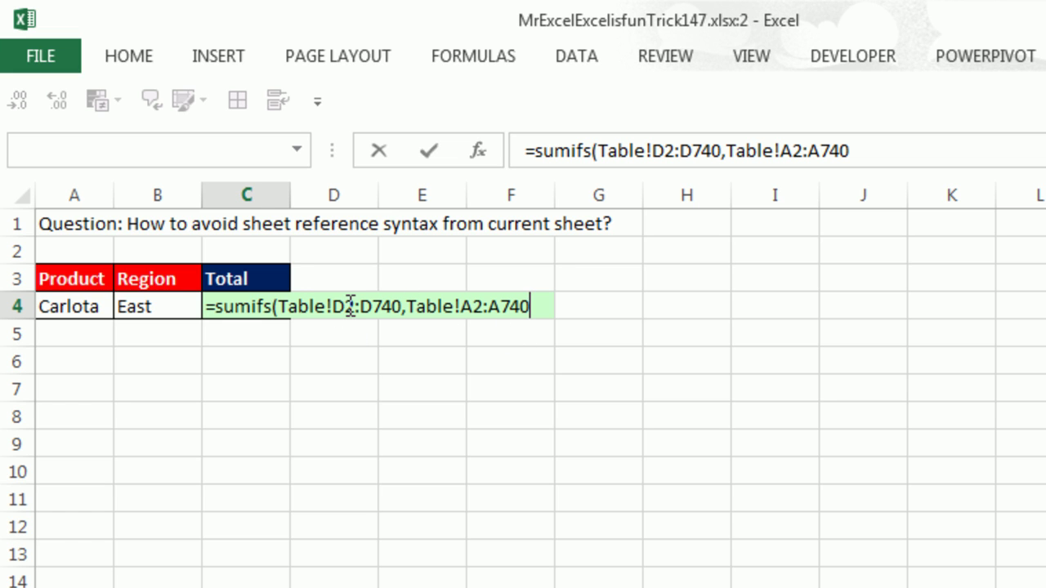
type(",")
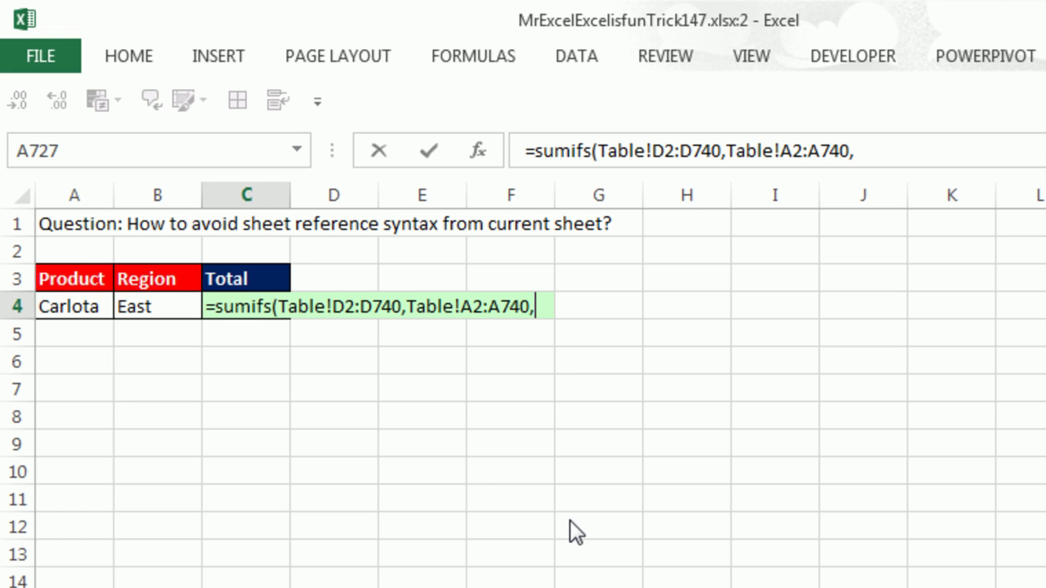
left_click(75, 304)
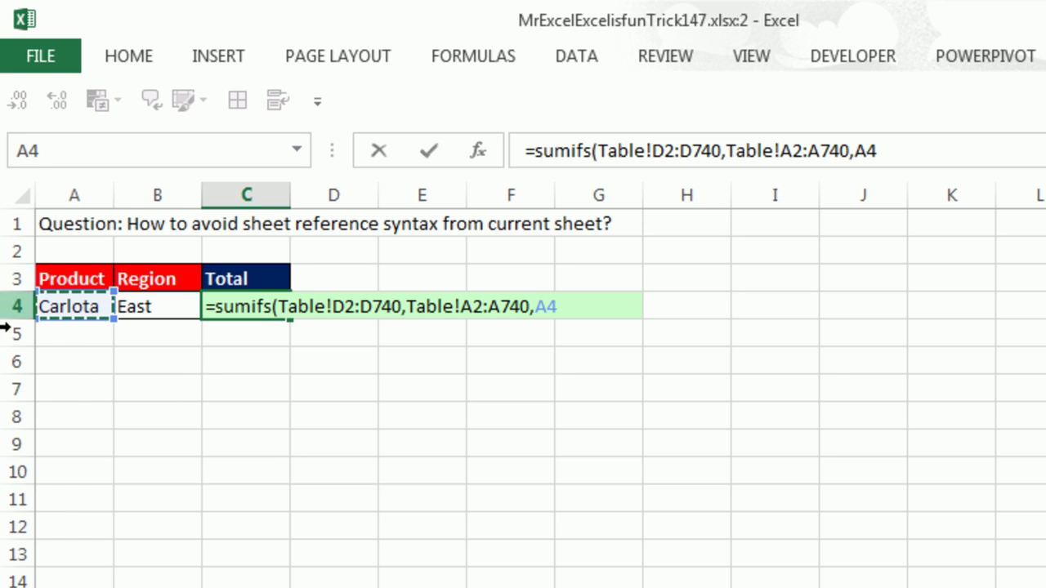
type(",")
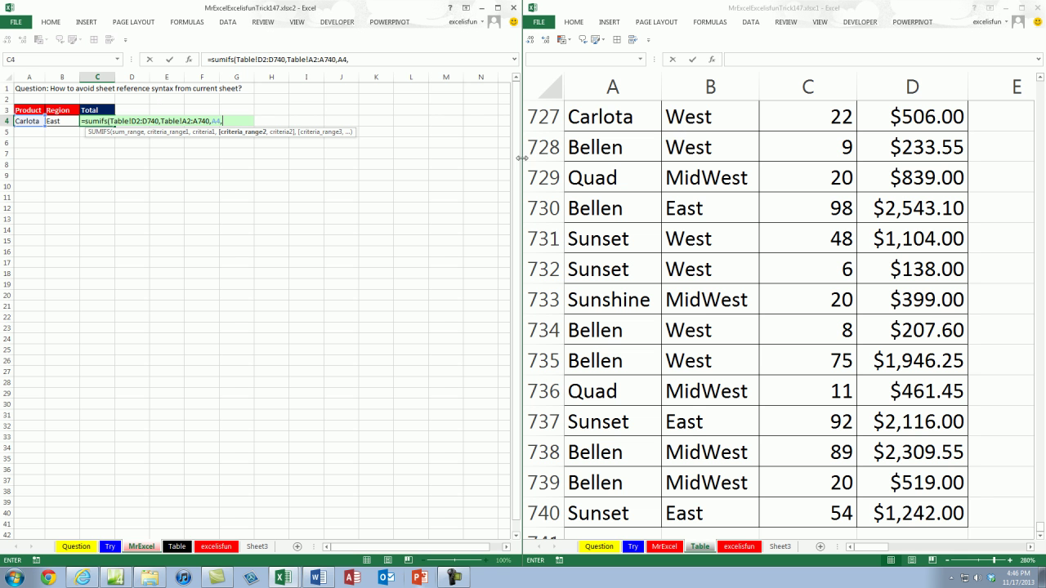
Add the Region criteria range Table!B2:B740 matching B4 and close the parenthesis
left_click(695, 121)
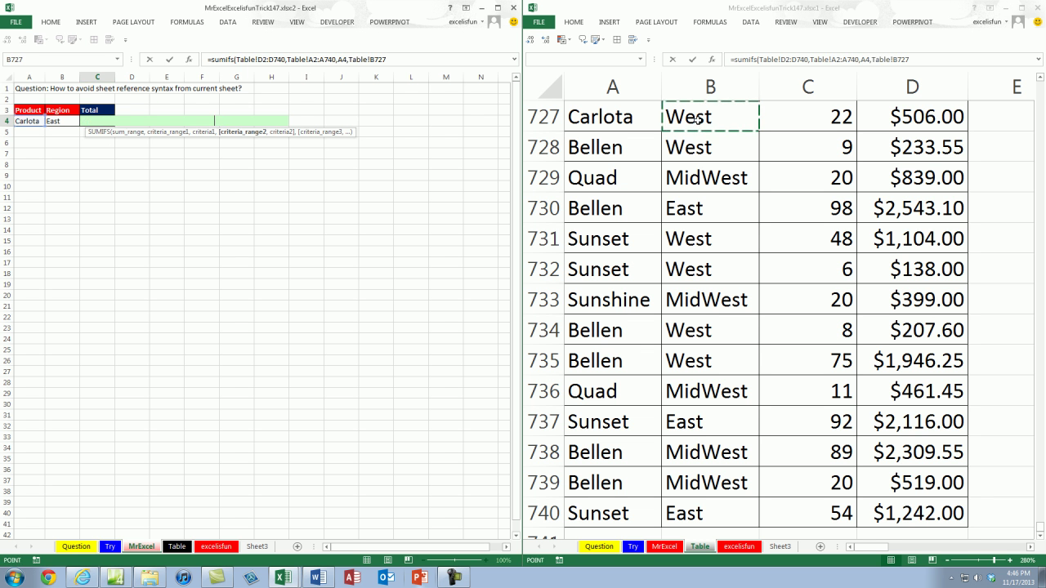
key("ctrl+Up")
key("Down")
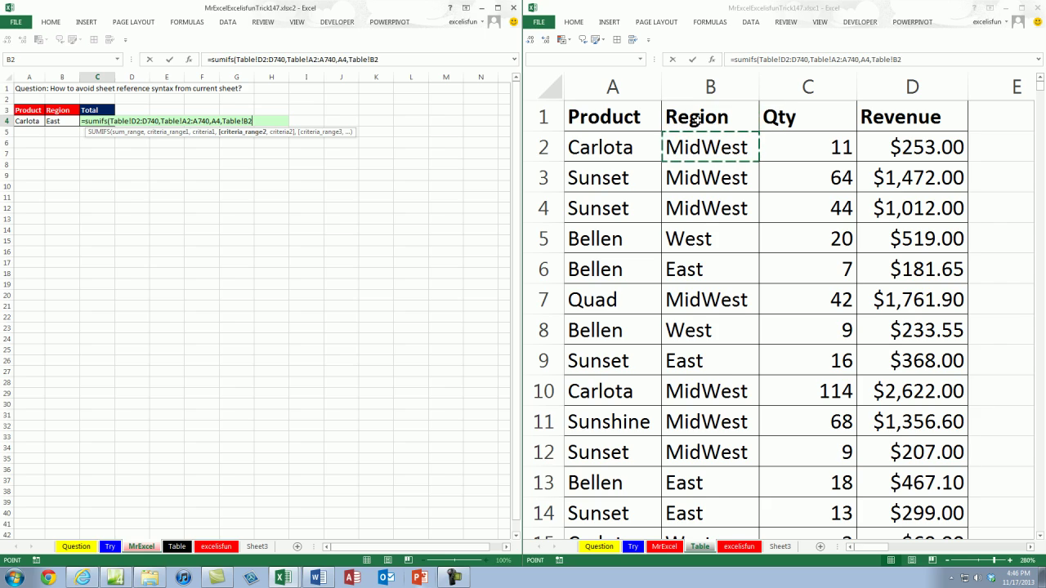
key("ctrl+shift+Down")
type(",")
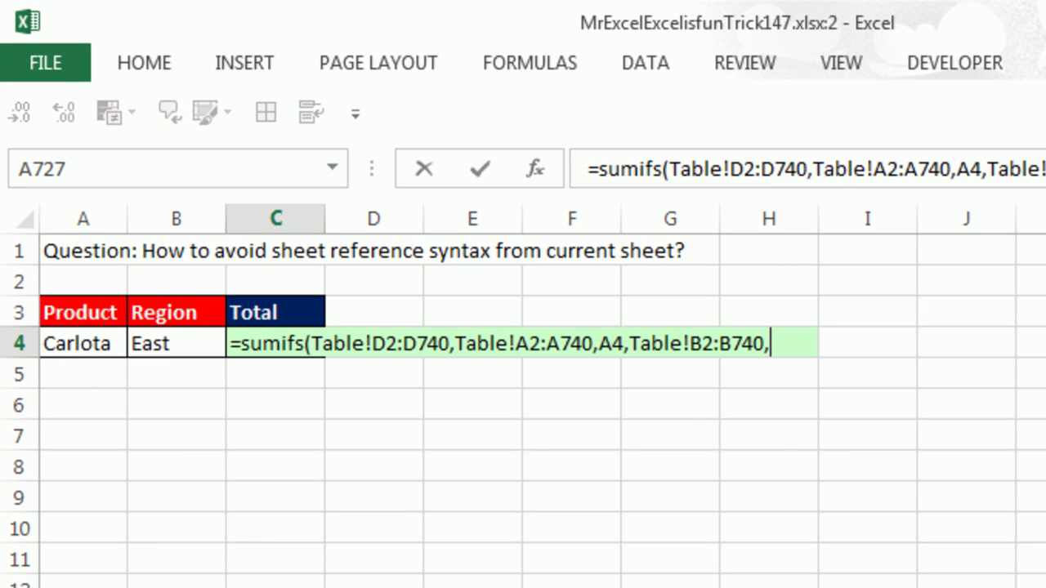
left_click(163, 346)
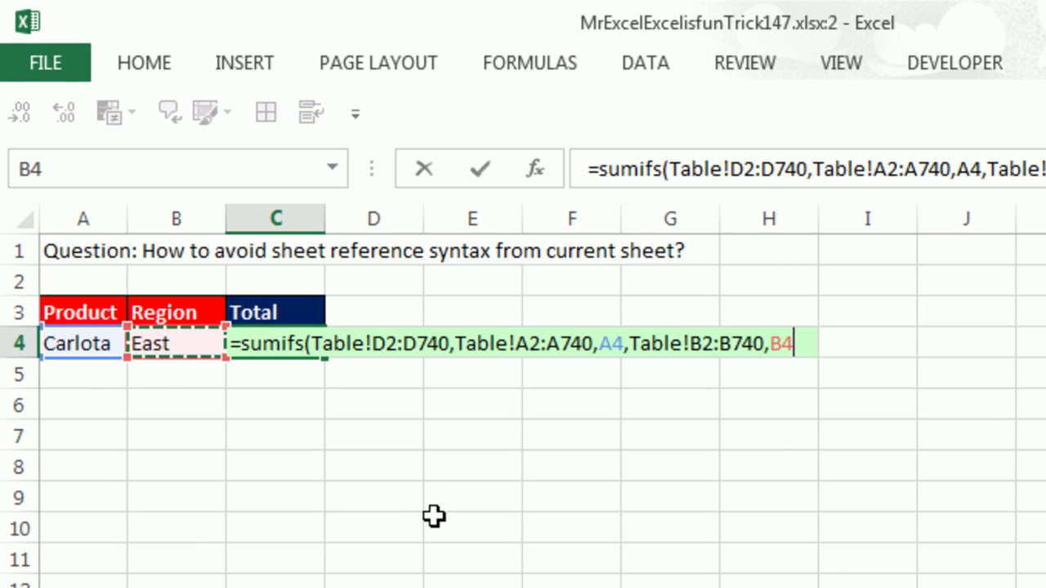
type(")")
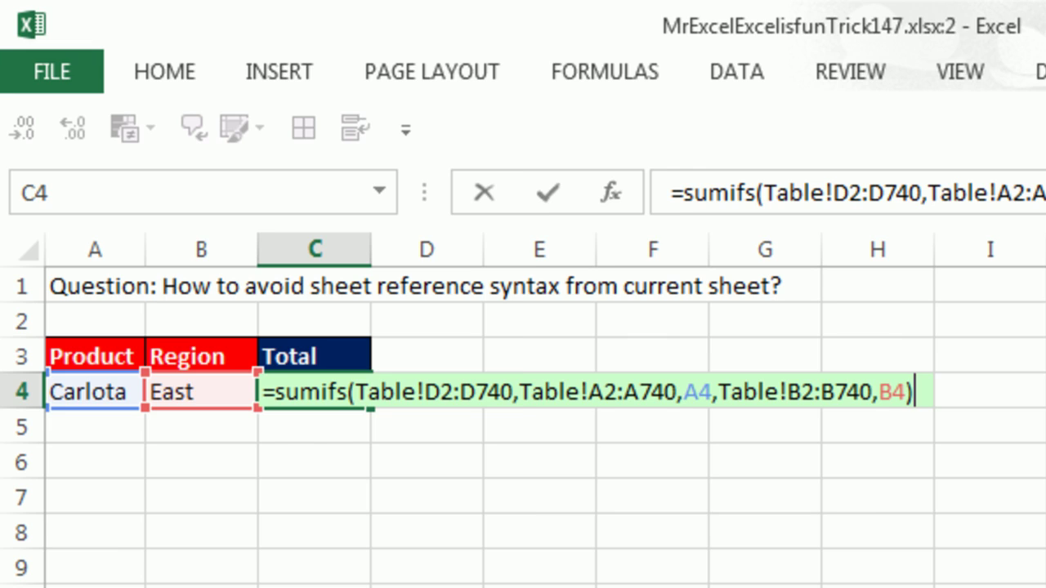
Commit the SUMIFS to get 34362, then maximize the other workbook's window
key("ctrl+Return")
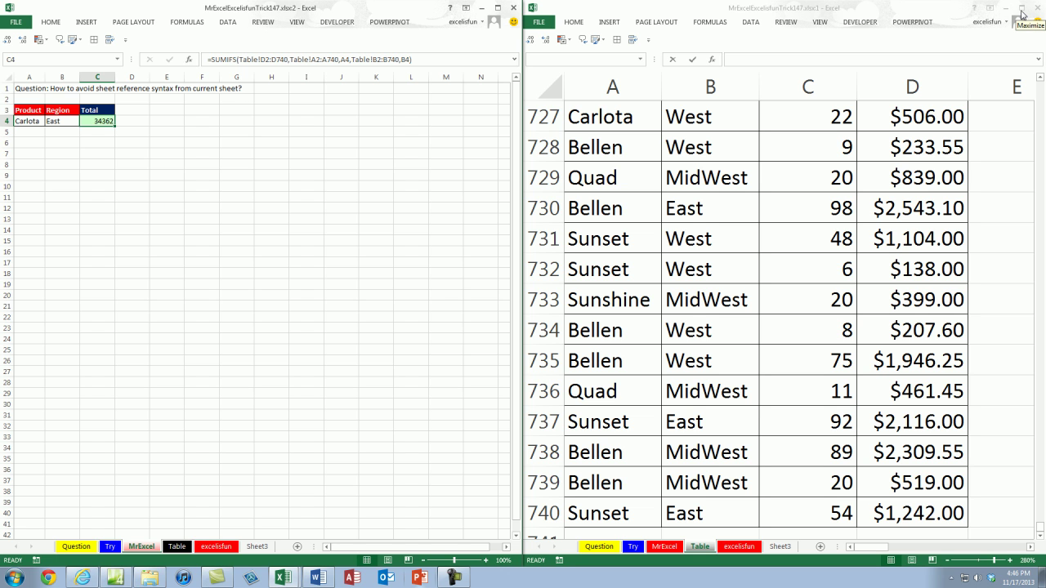
left_click(1023, 10)
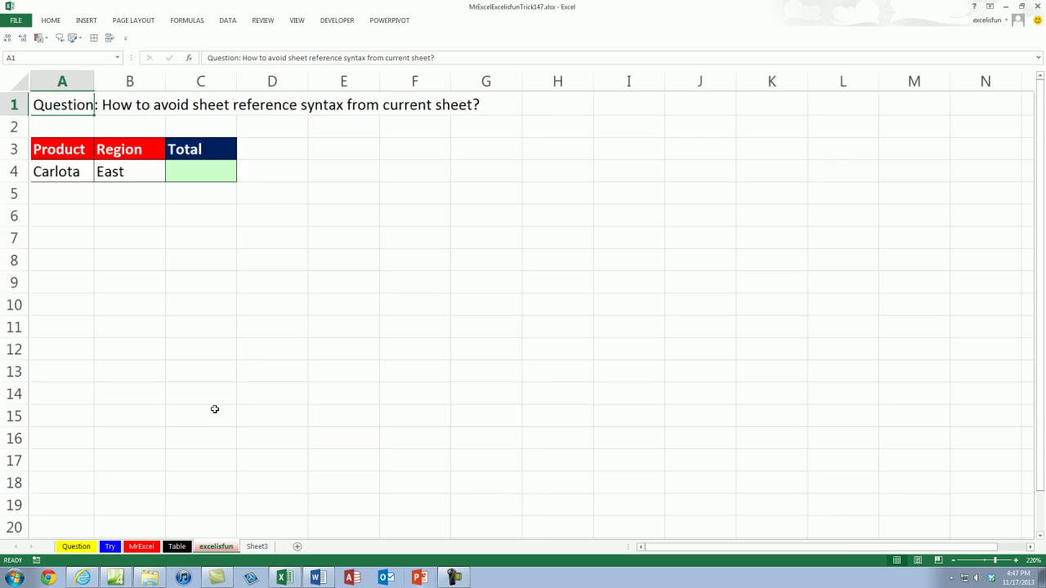
Enter =sumifs in C4 and open its Function Arguments dialog, succeeding with Shift+F3 after Ctrl+A
left_click(276, 210)
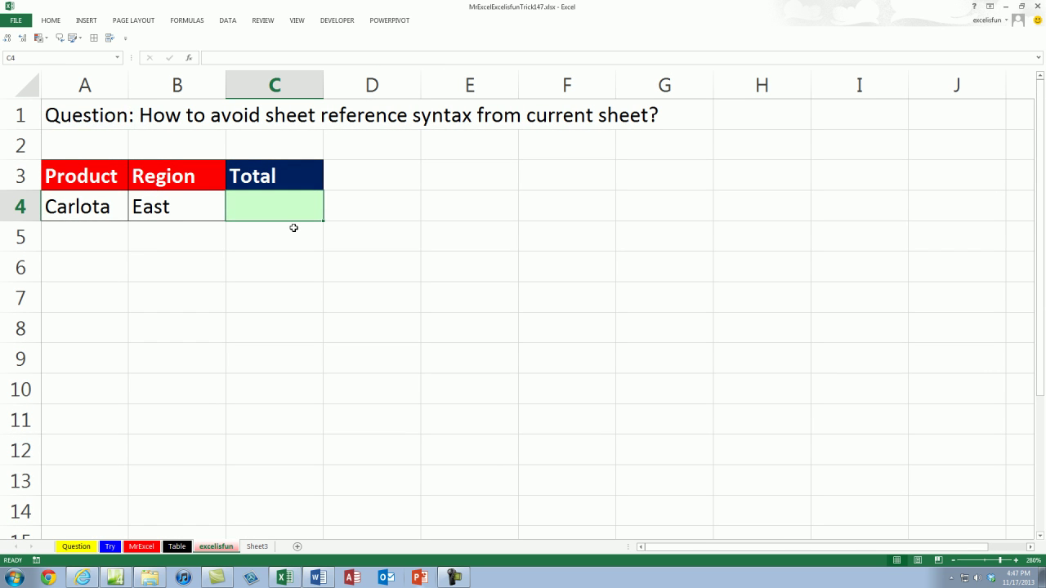
type("=sumi")
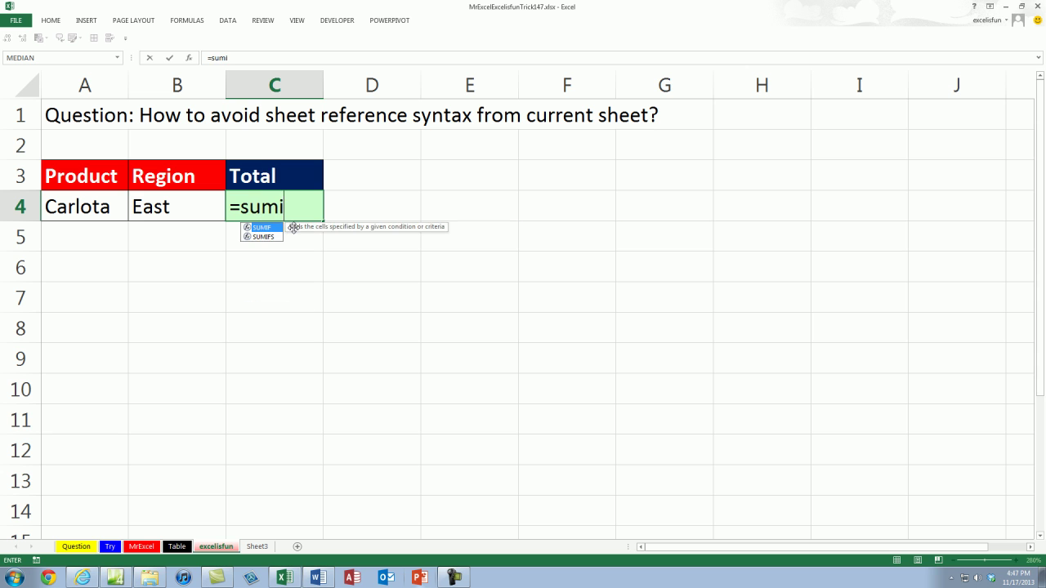
type("fs")
key("Tab")
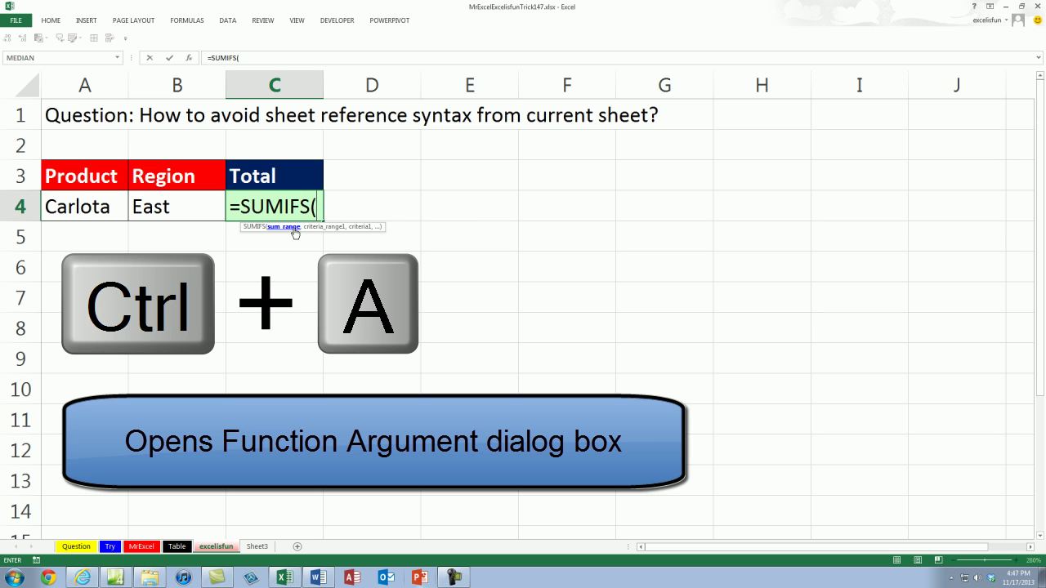
key("ctrl+a")
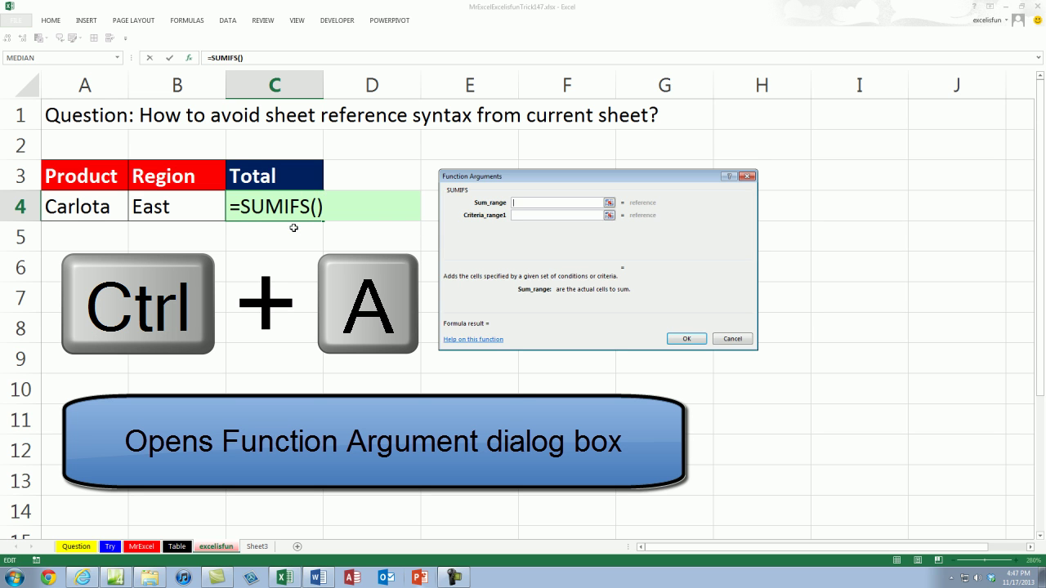
key("Escape")
key("Escape")
type("=sumifs")
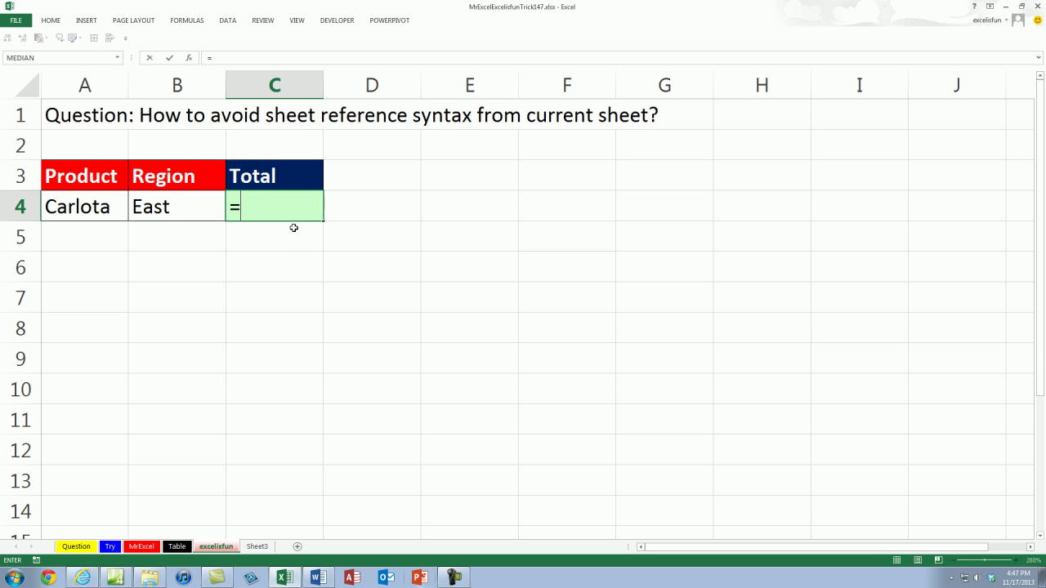
key("Tab")
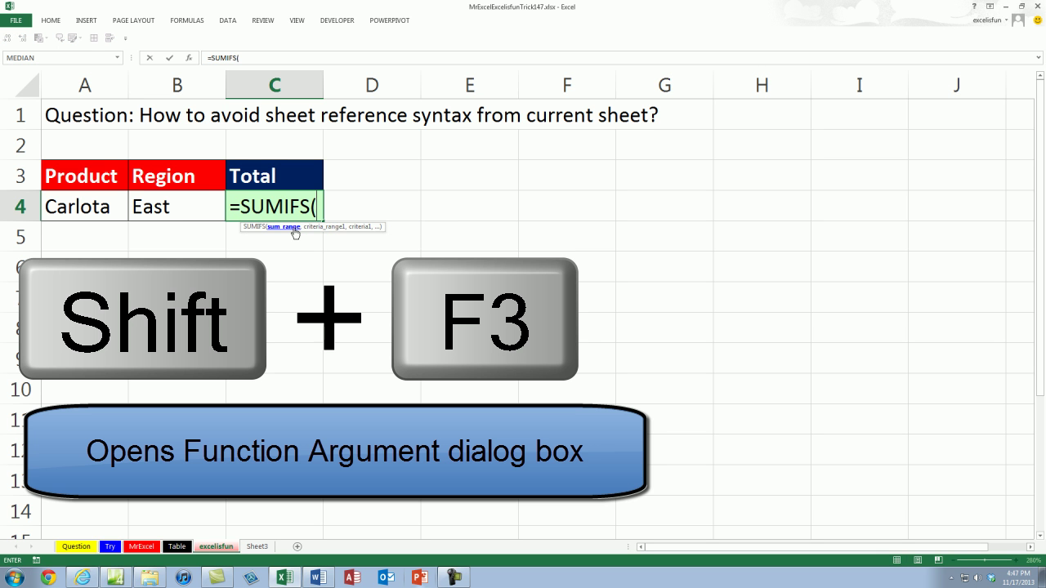
key("shift+F3")
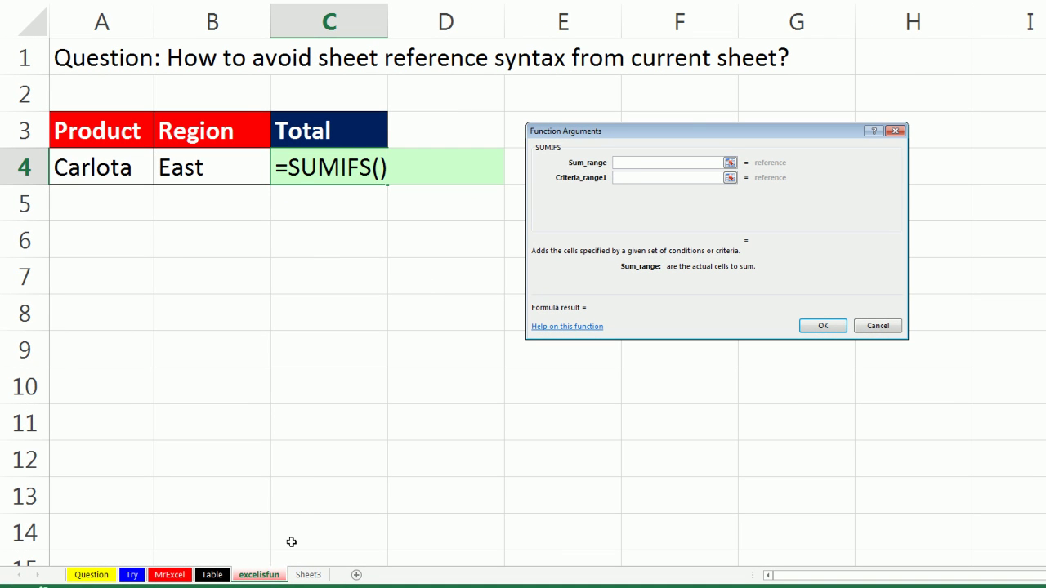
Set the SUMIFS sum range to Table!D2:D740
left_click(217, 577)
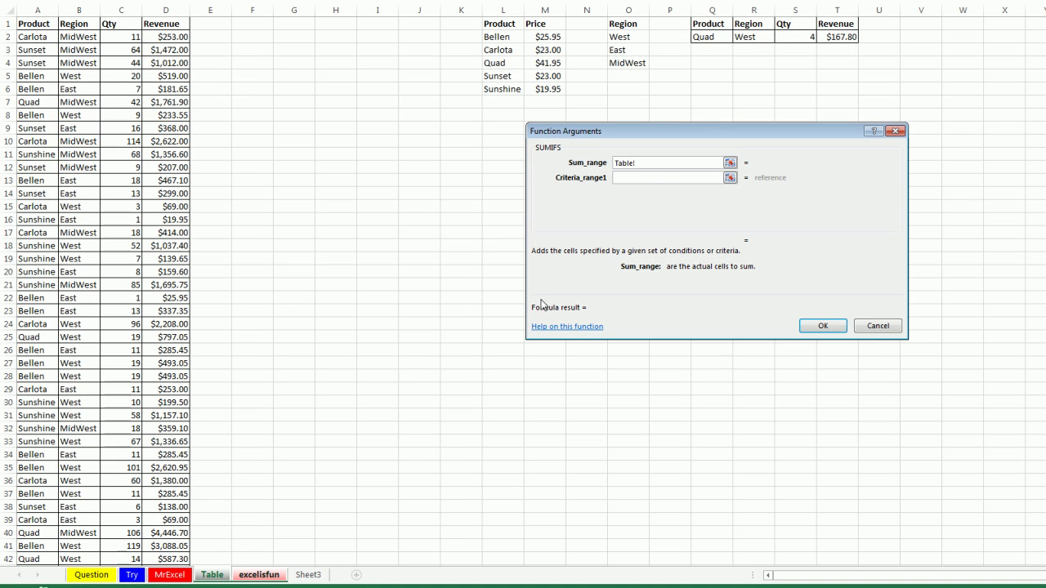
left_click(174, 37)
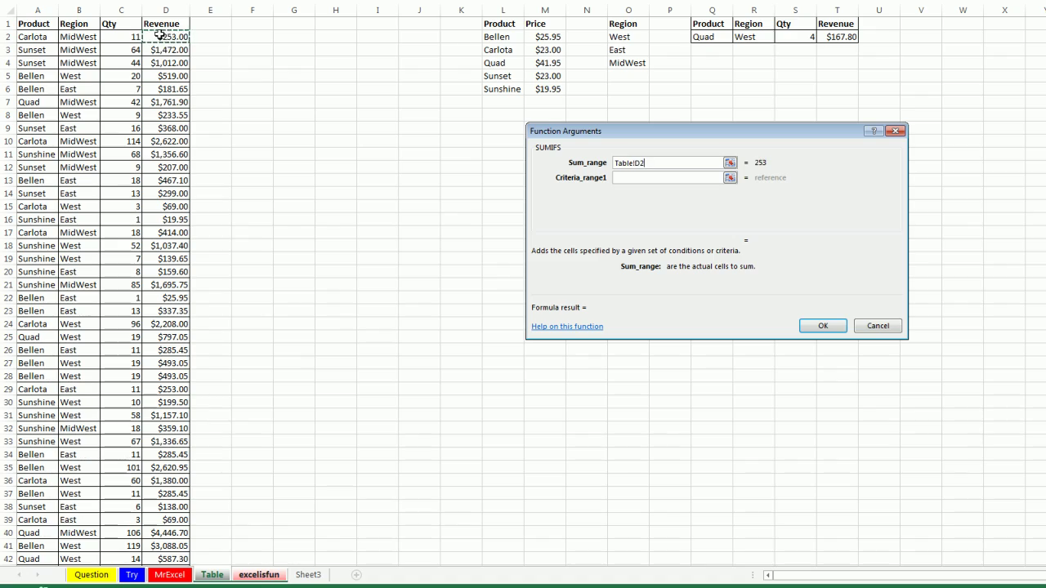
left_click_drag(649, 131, 590, 137)
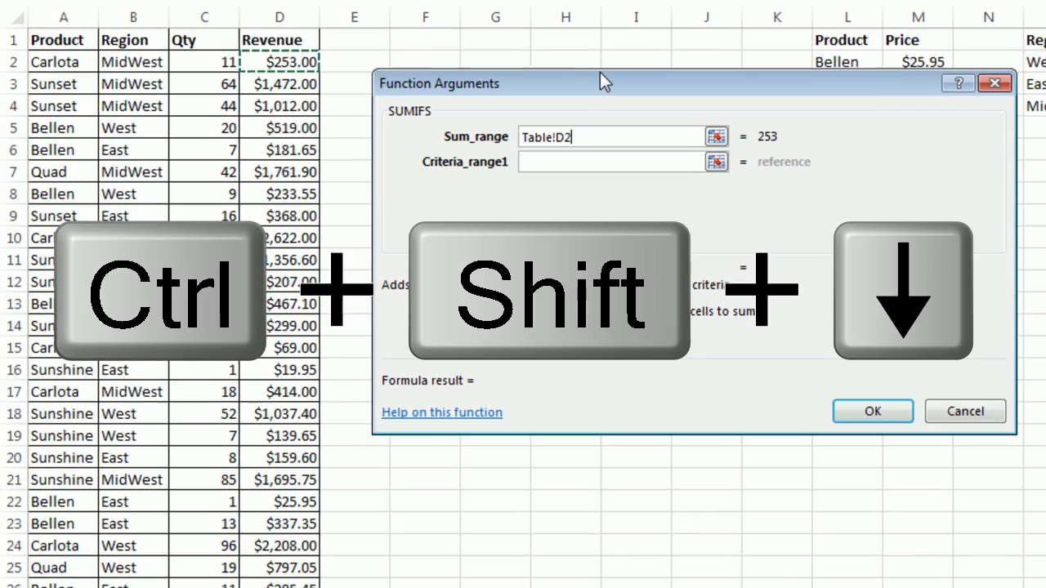
key("ctrl+shift+Down")
key("Tab")
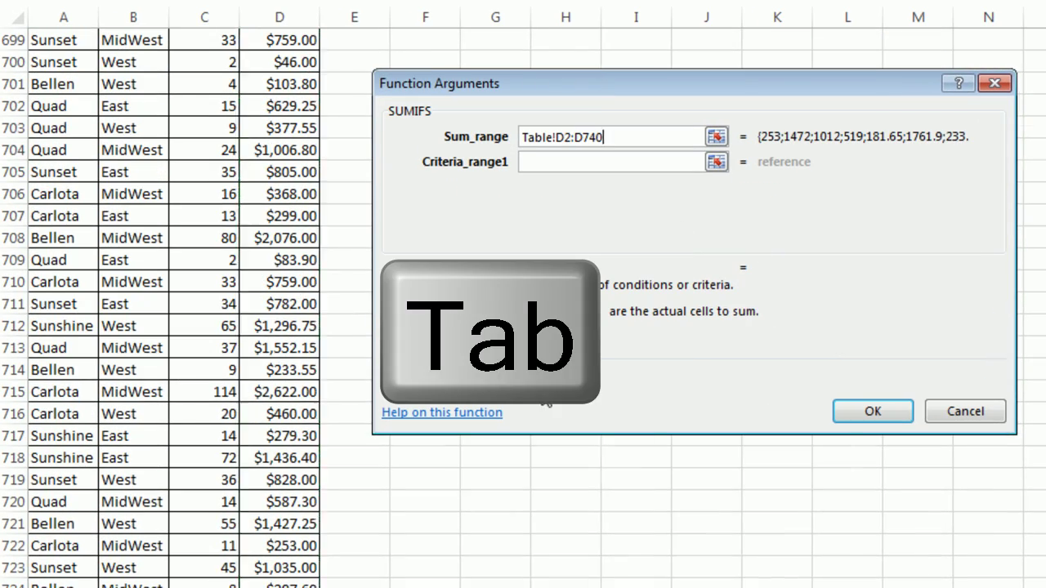
Set the first criteria range to Table!B2:B740 with East in B4 as its criterion
left_click_drag(533, 93, 855, 205)
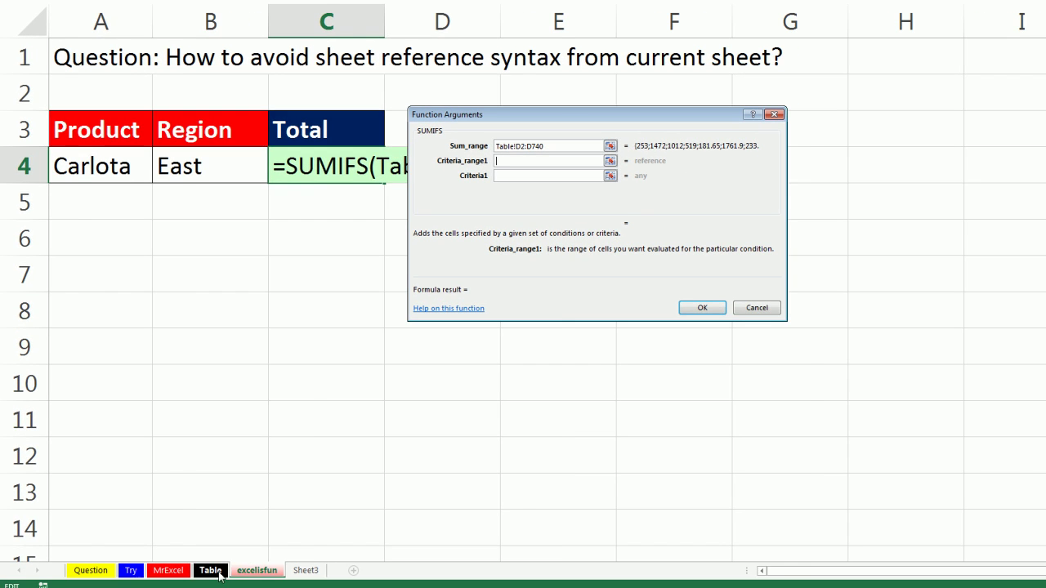
left_click(219, 574)
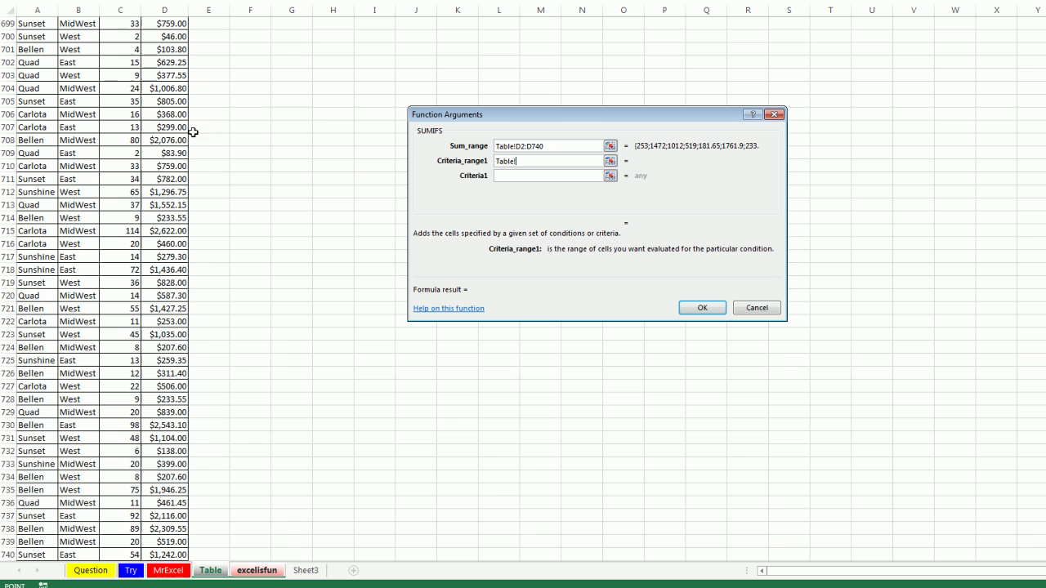
key("ctrl+Home")
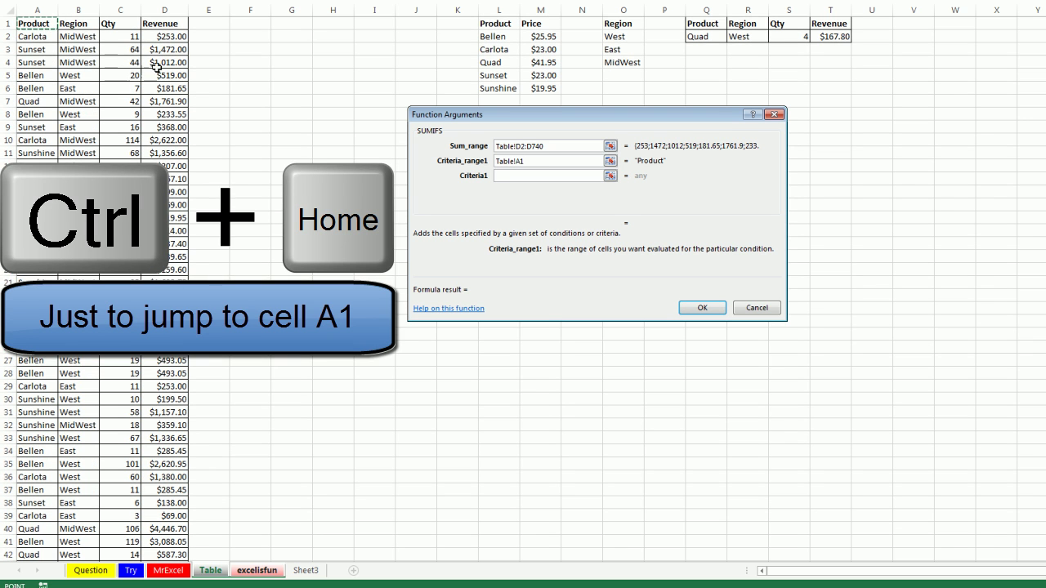
left_click(72, 36)
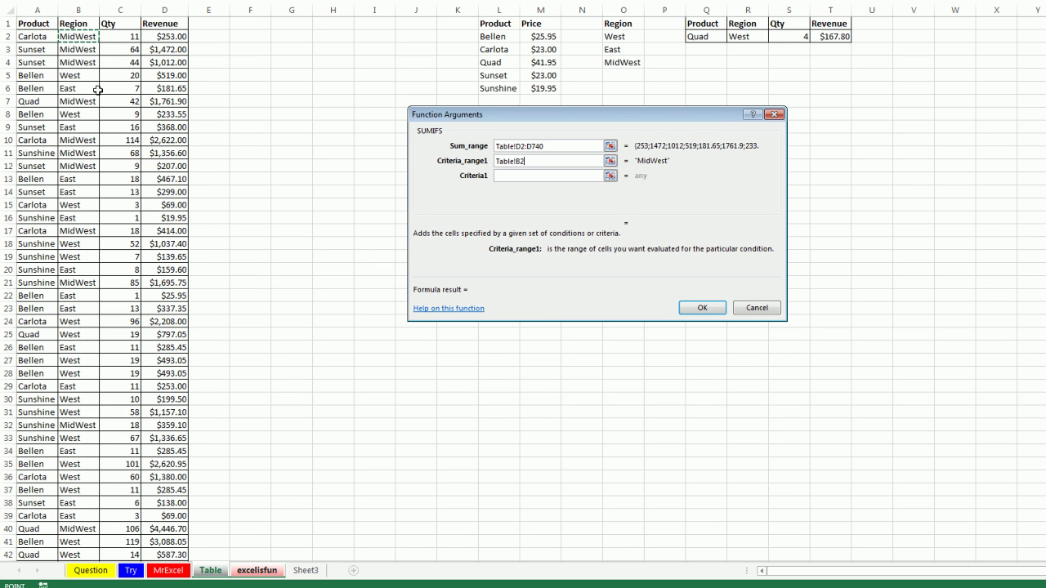
key("ctrl+shift+Down")
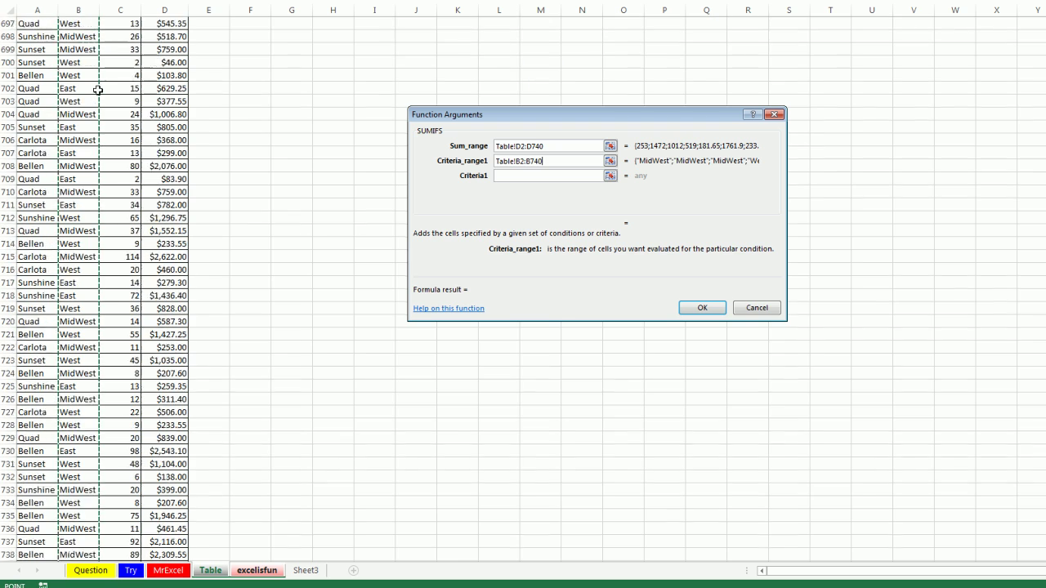
key("Tab")
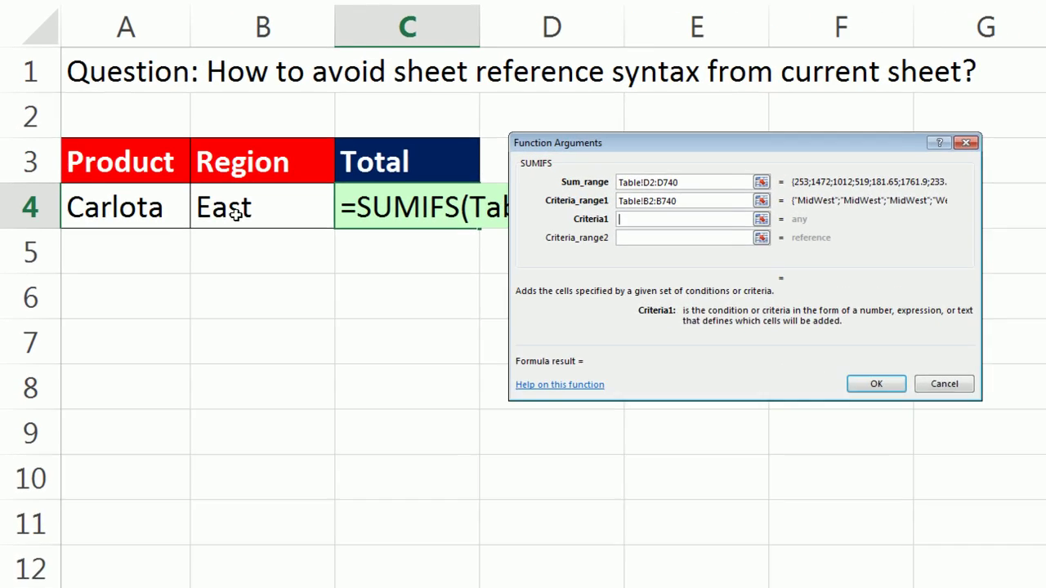
left_click(249, 226)
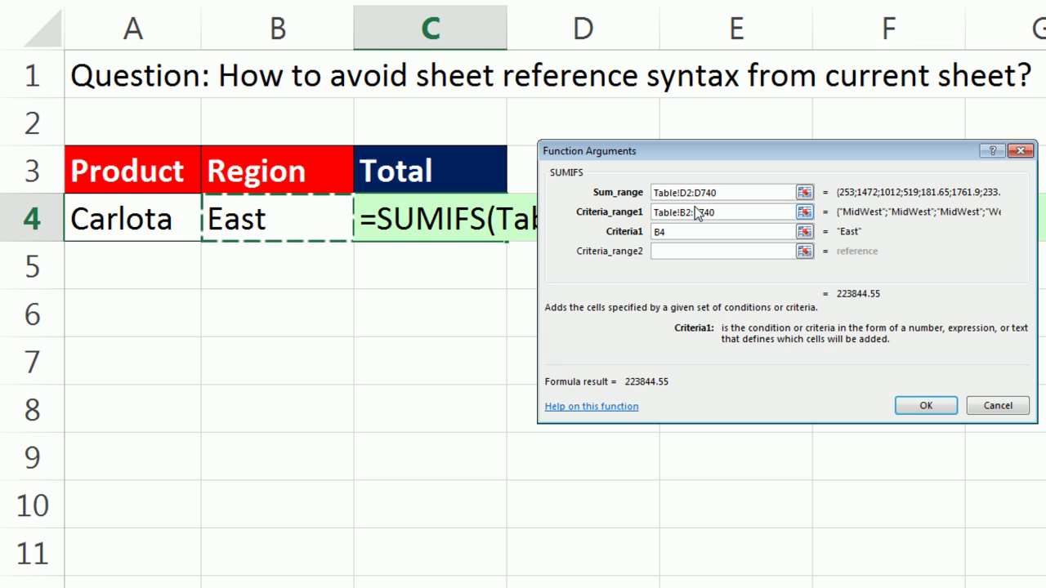
key("Tab")
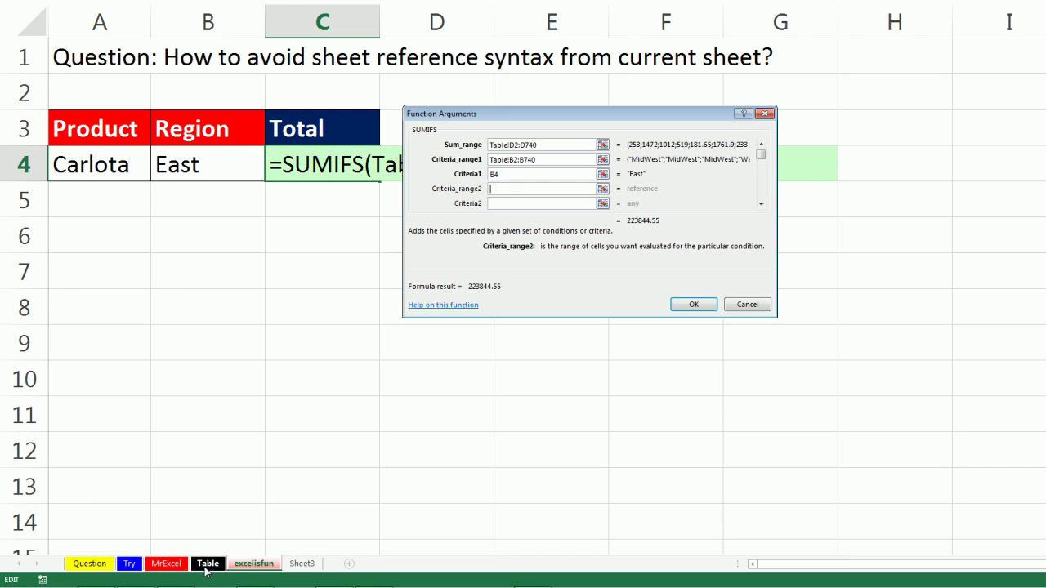
Add Table!A2:A740 matching Carlota in A4 and finish the formula, giving 34362 in C4
left_click(208, 563)
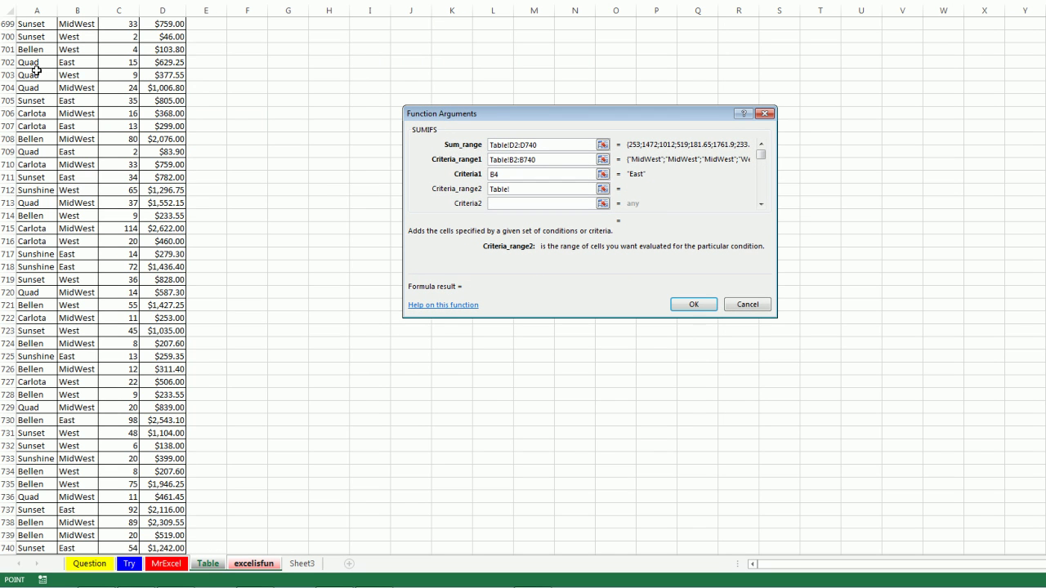
scroll(36, 71, "up", 20)
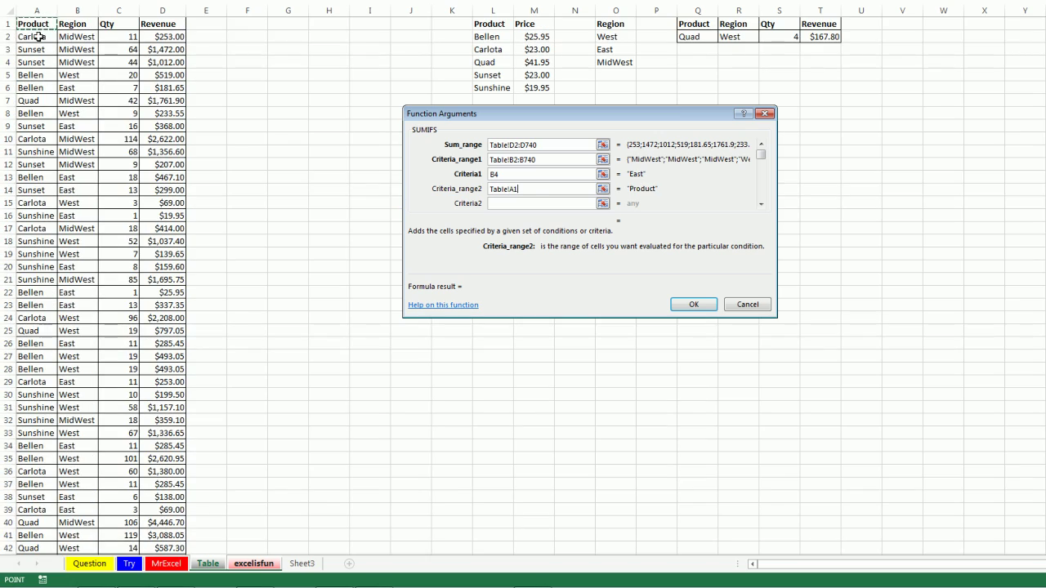
left_click(36, 36)
key("ctrl+shift+Down")
key("Tab")
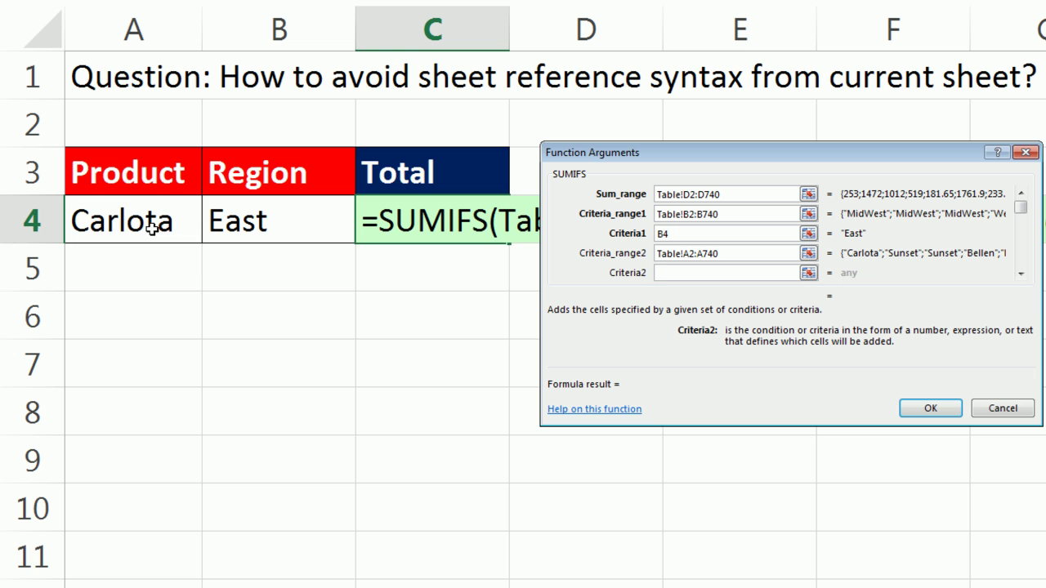
left_click(152, 229)
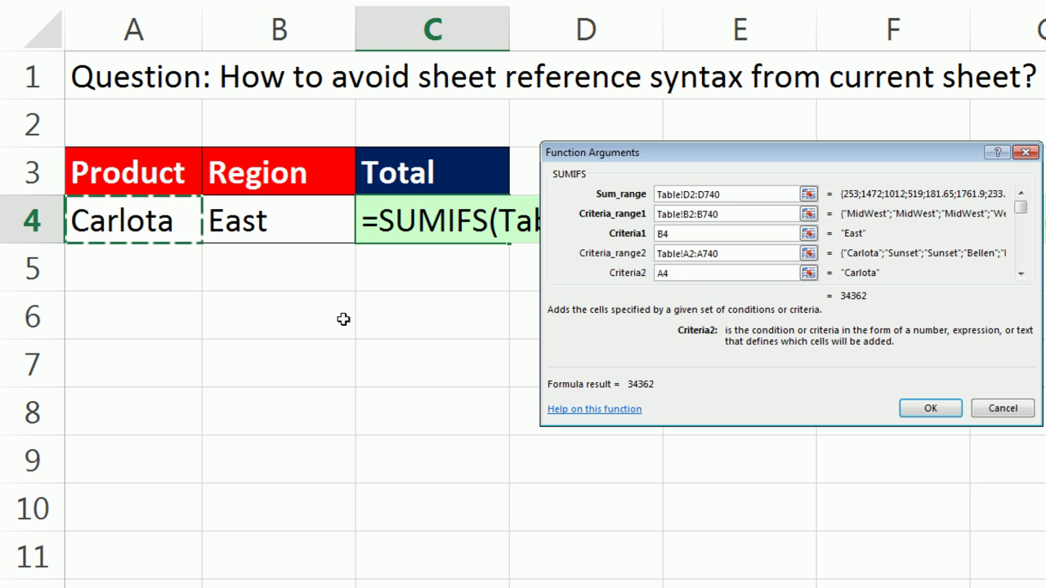
key("Return")
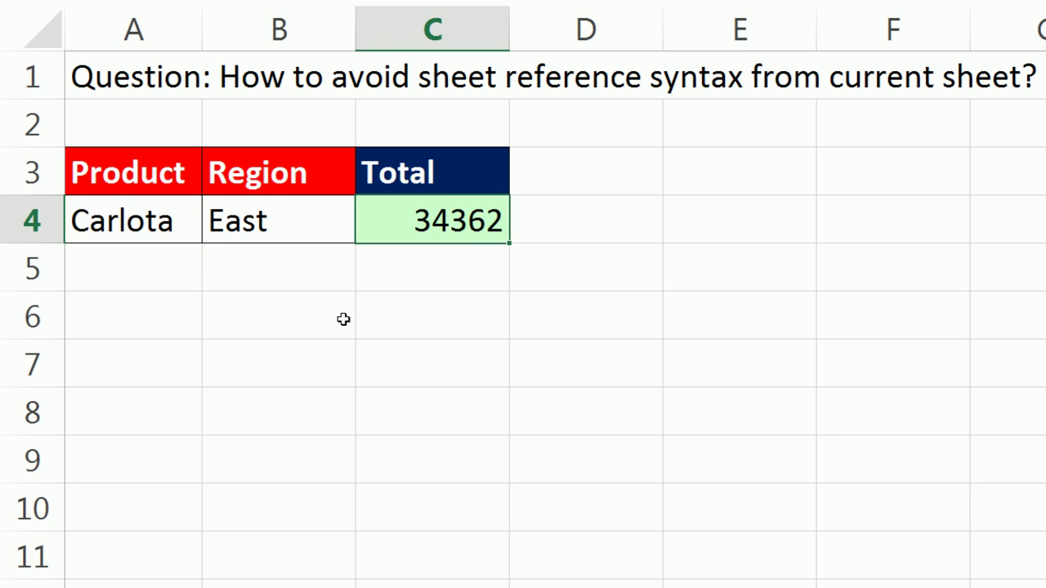
left_click(460, 259)
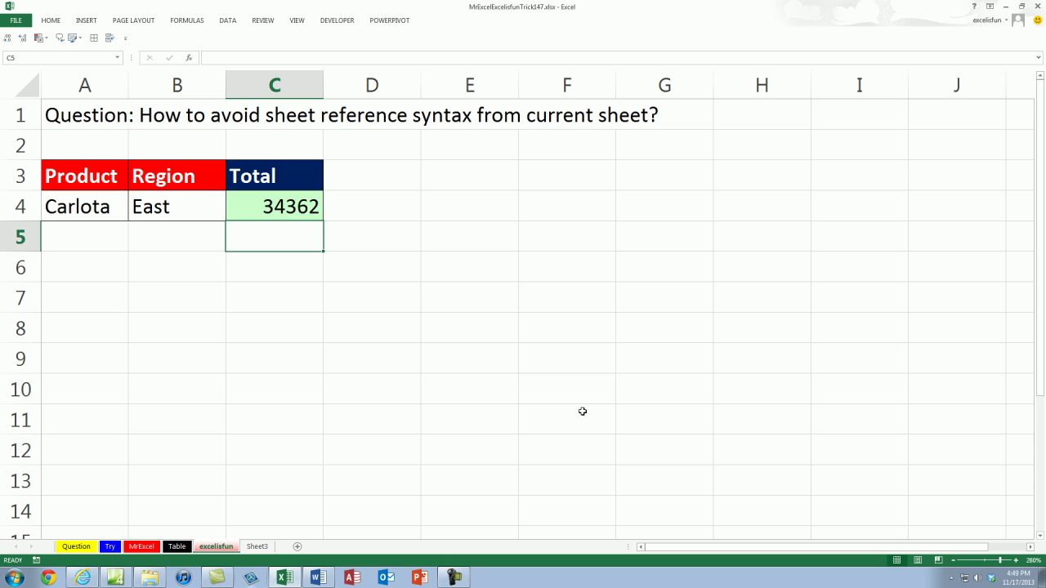